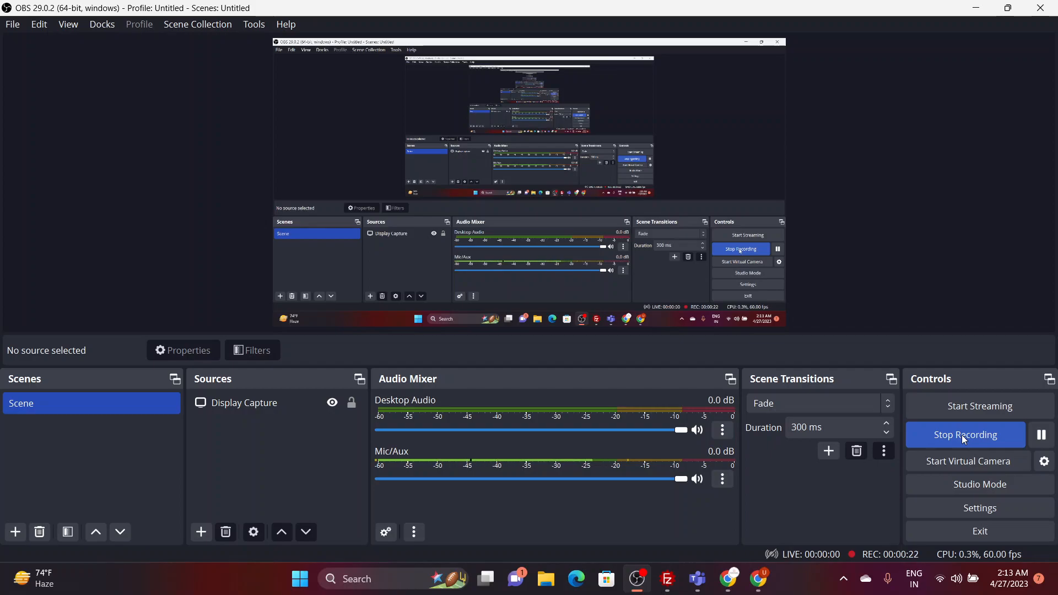
Step: Switch to Chrome and open the Google Ads Extractor bot from Botster's Google Search tools
{"action": "left_click", "coordinate": [767, 586]}
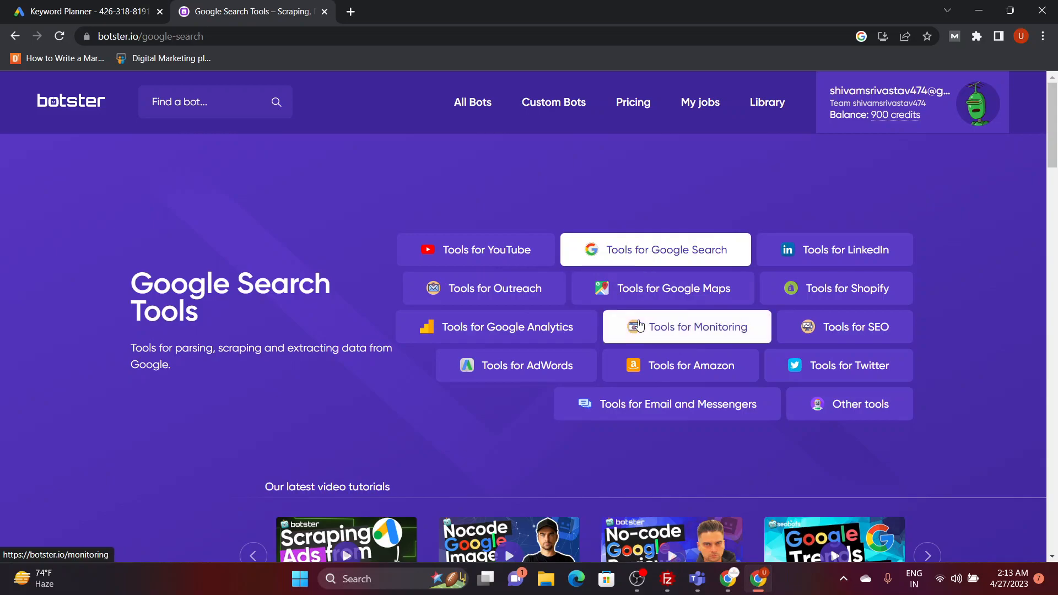
{"action": "scroll", "coordinate": [638, 326], "scroll_direction": "down", "scroll_amount": 1}
{"action": "scroll", "coordinate": [635, 205], "scroll_direction": "up", "scroll_amount": 1}
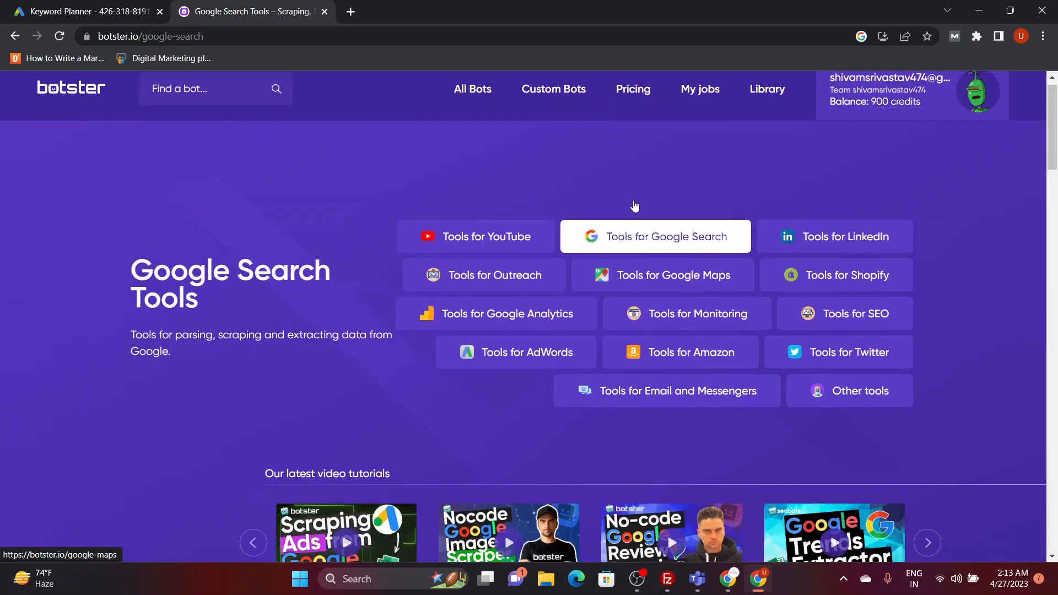
{"action": "scroll", "coordinate": [635, 205], "scroll_direction": "down", "scroll_amount": 8}
{"action": "scroll", "coordinate": [615, 432], "scroll_direction": "down", "scroll_amount": 1}
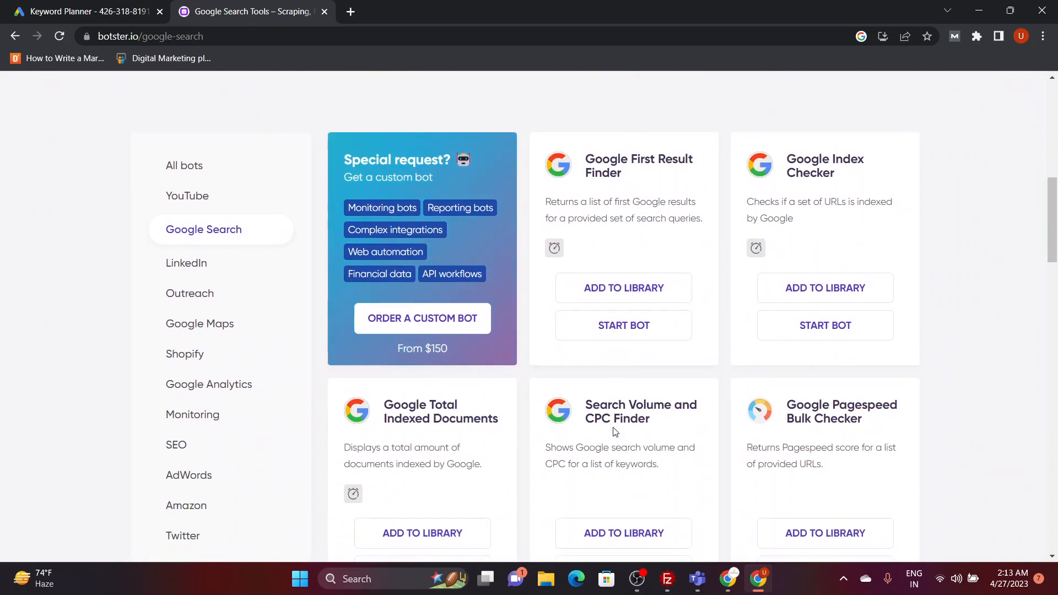
{"action": "scroll", "coordinate": [615, 432], "scroll_direction": "down", "scroll_amount": 6}
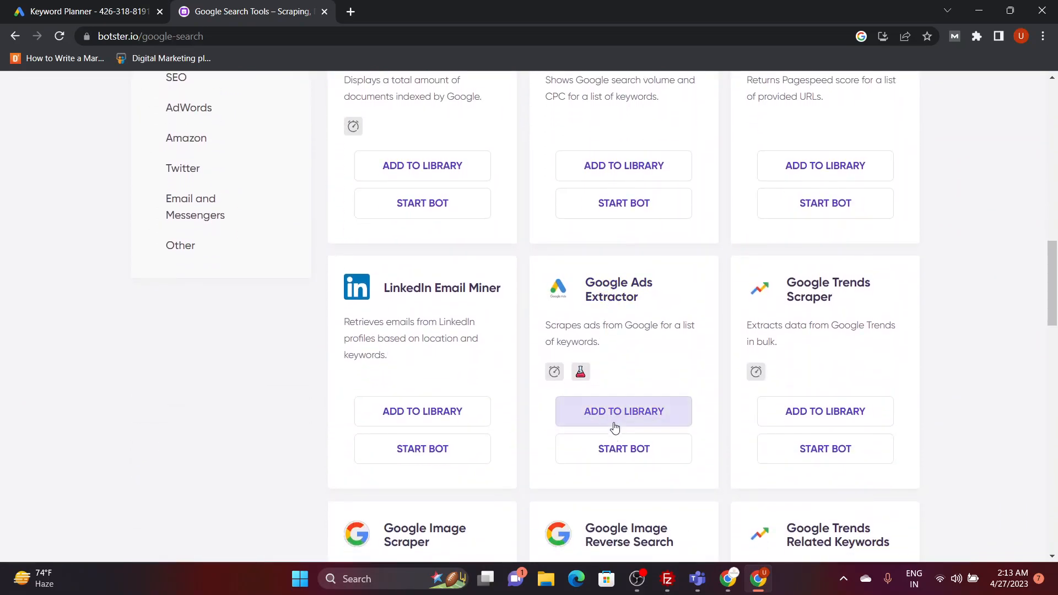
{"action": "left_click", "coordinate": [604, 462]}
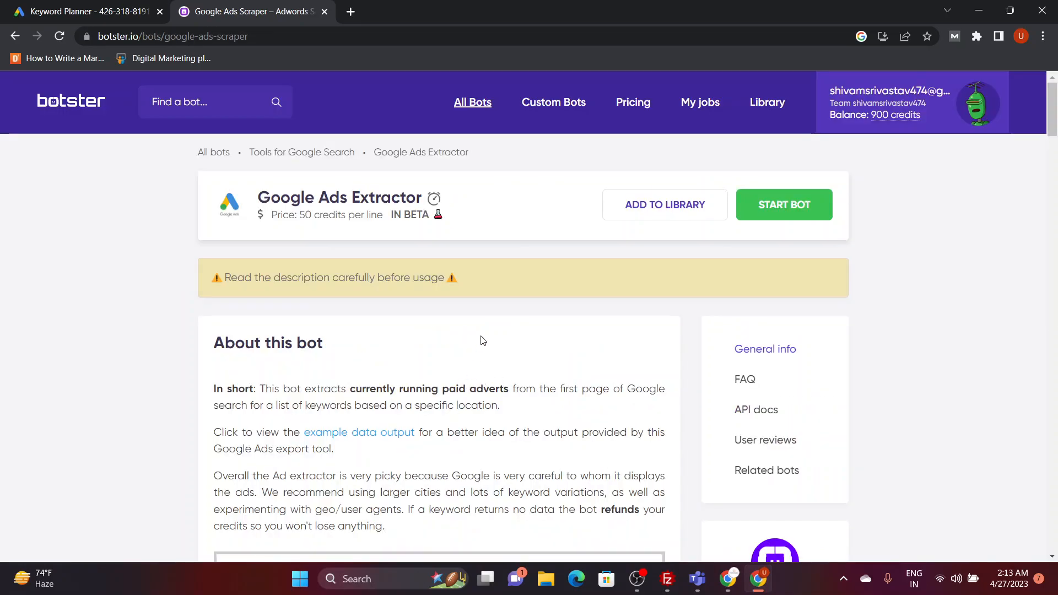
Step: Review the Google Ads Extractor's description, including its example ads, setup instructions and data output section
{"action": "scroll", "coordinate": [402, 288], "scroll_direction": "down", "scroll_amount": 5}
{"action": "scroll", "coordinate": [404, 292], "scroll_direction": "down", "scroll_amount": 1}
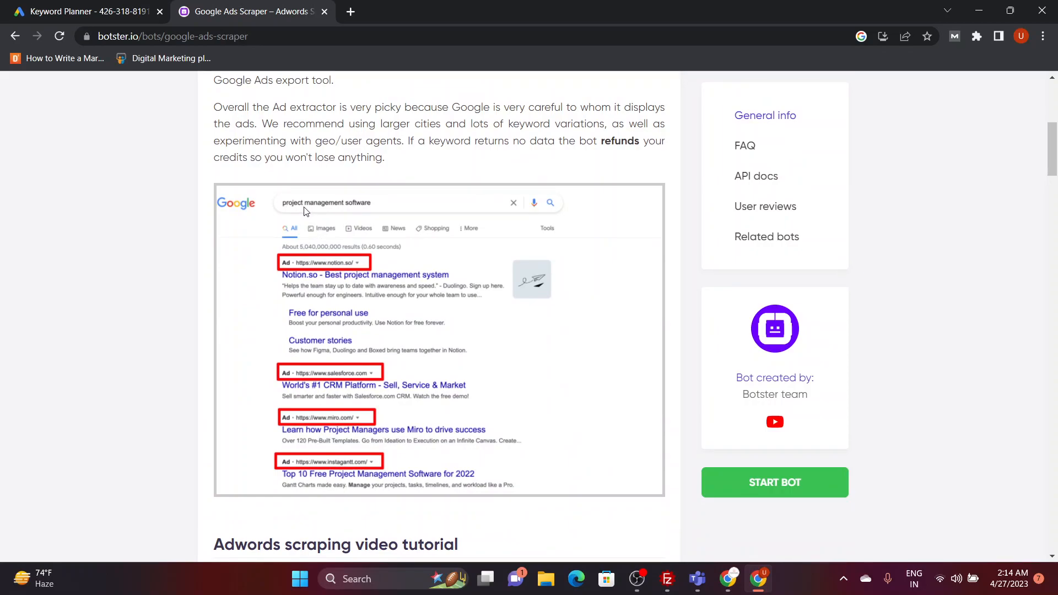
{"action": "scroll", "coordinate": [331, 277], "scroll_direction": "down", "scroll_amount": 1}
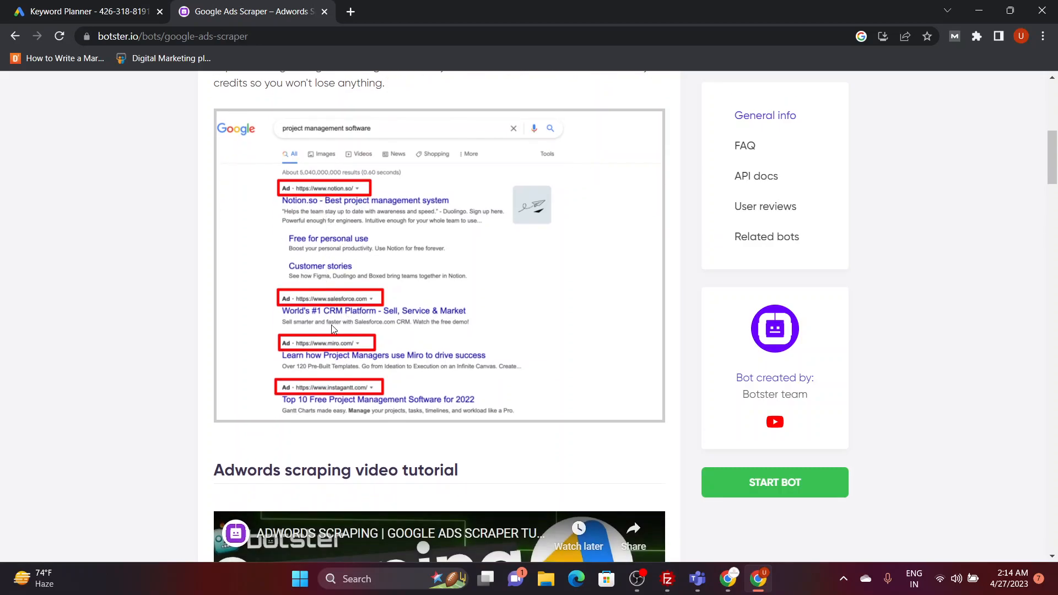
{"action": "scroll", "coordinate": [333, 330], "scroll_direction": "down", "scroll_amount": 12}
{"action": "scroll", "coordinate": [332, 326], "scroll_direction": "down", "scroll_amount": 13}
{"action": "scroll", "coordinate": [333, 329], "scroll_direction": "down", "scroll_amount": 14}
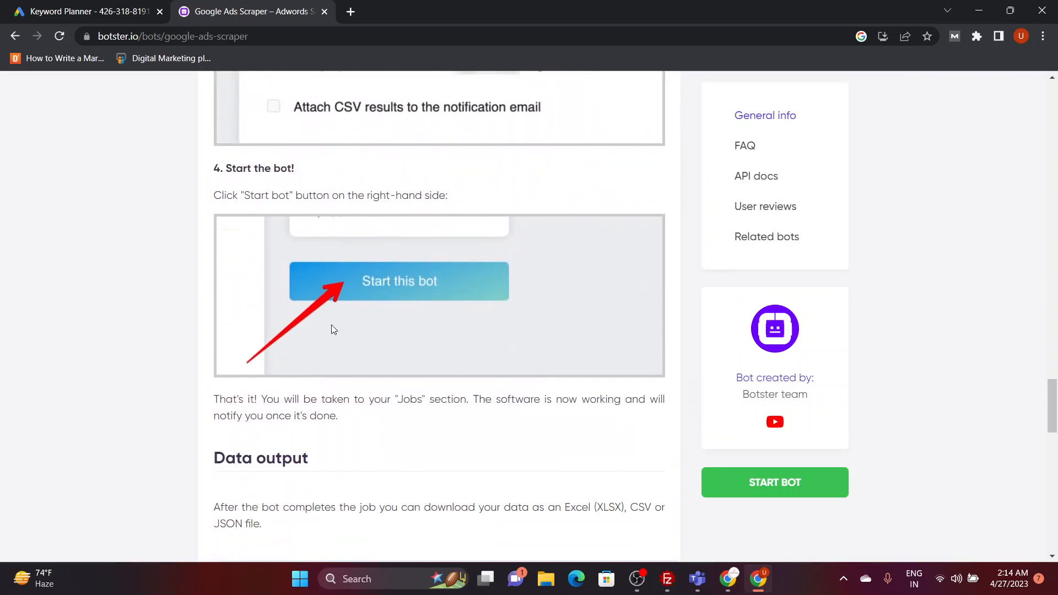
{"action": "scroll", "coordinate": [333, 329], "scroll_direction": "up", "scroll_amount": 3}
{"action": "scroll", "coordinate": [414, 307], "scroll_direction": "up", "scroll_amount": 4}
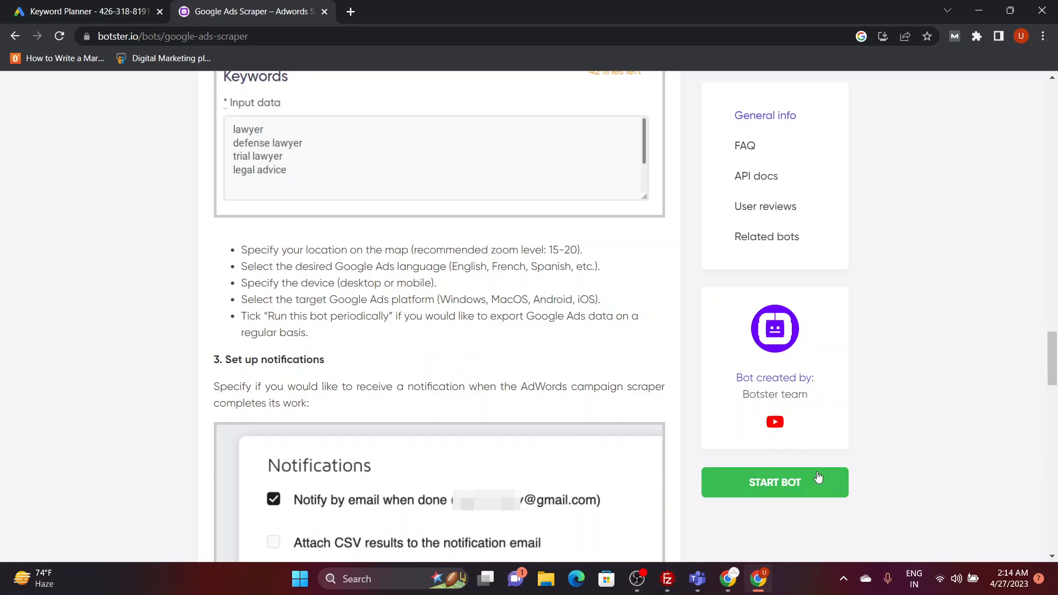
Step: Open the launch form of the Google Ads Extractor and go to its empty keyword list
{"action": "left_click", "coordinate": [798, 488]}
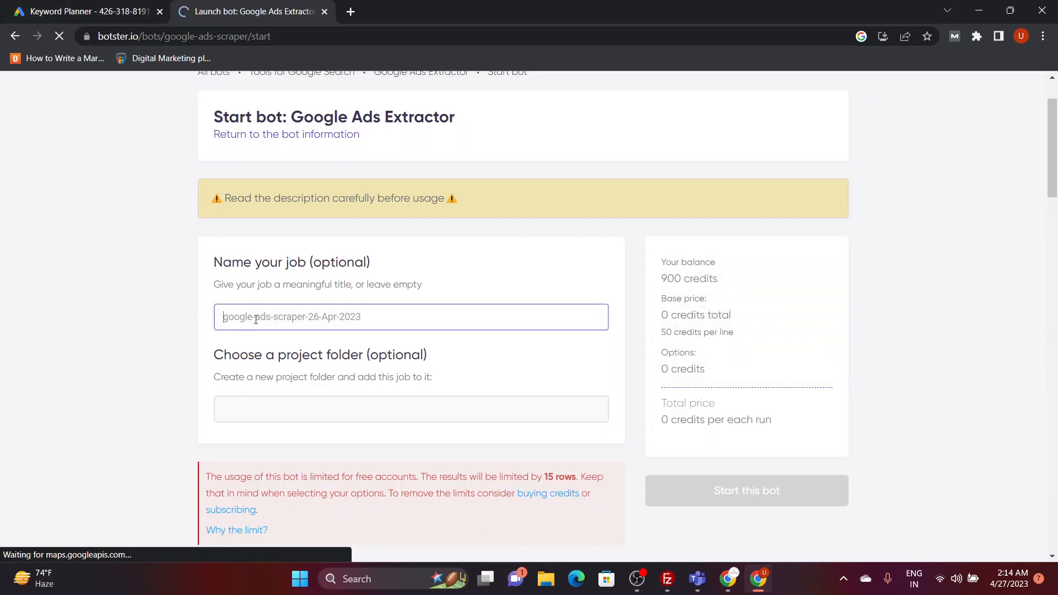
{"action": "scroll", "coordinate": [306, 304], "scroll_direction": "down", "scroll_amount": 5}
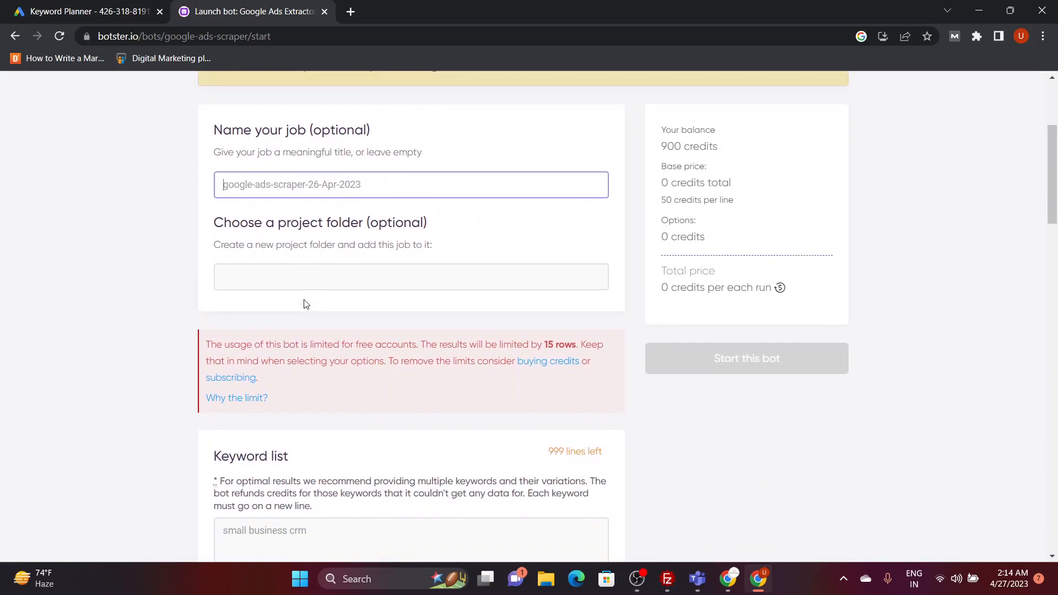
{"action": "scroll", "coordinate": [306, 304], "scroll_direction": "down", "scroll_amount": 1}
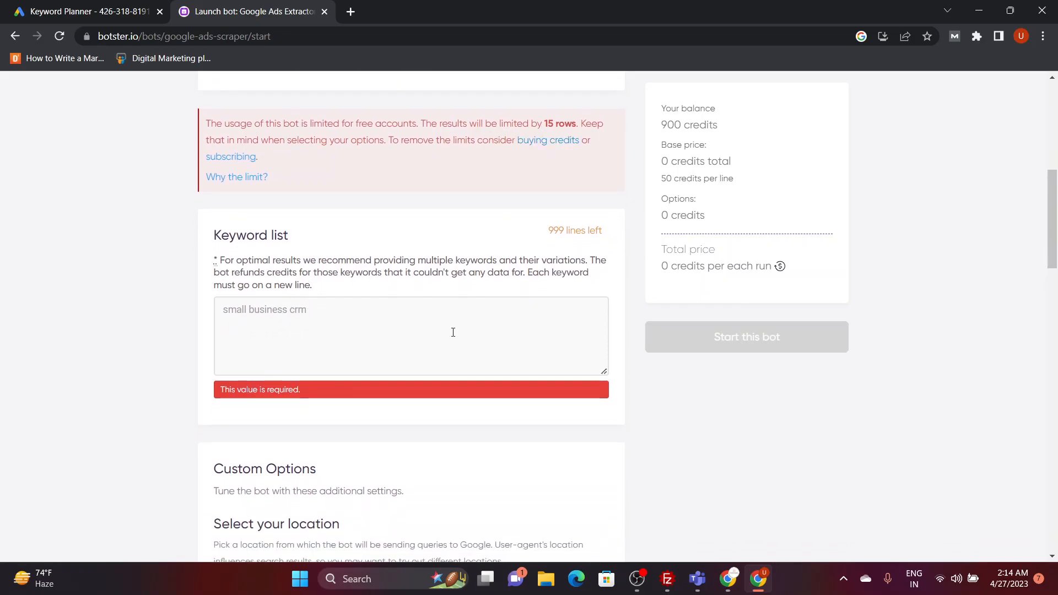
{"action": "scroll", "coordinate": [452, 331], "scroll_direction": "down", "scroll_amount": 1}
{"action": "left_click", "coordinate": [384, 294]}
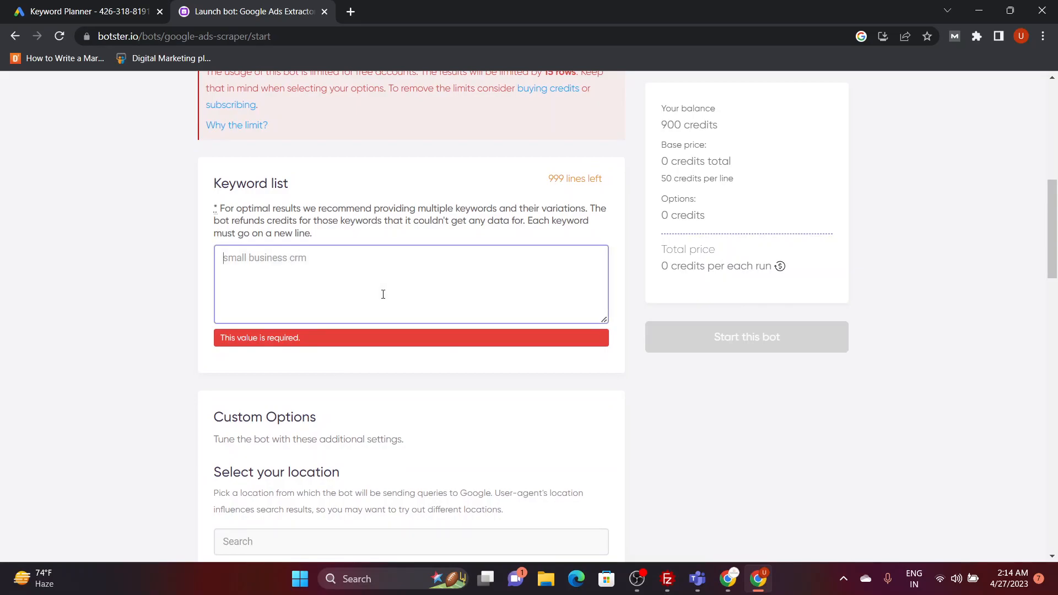
Step: Switch to Google Ads Keyword Planner and get keyword ideas for "digital marketing"
{"action": "left_click", "coordinate": [113, 8]}
{"action": "left_click", "coordinate": [411, 347]}
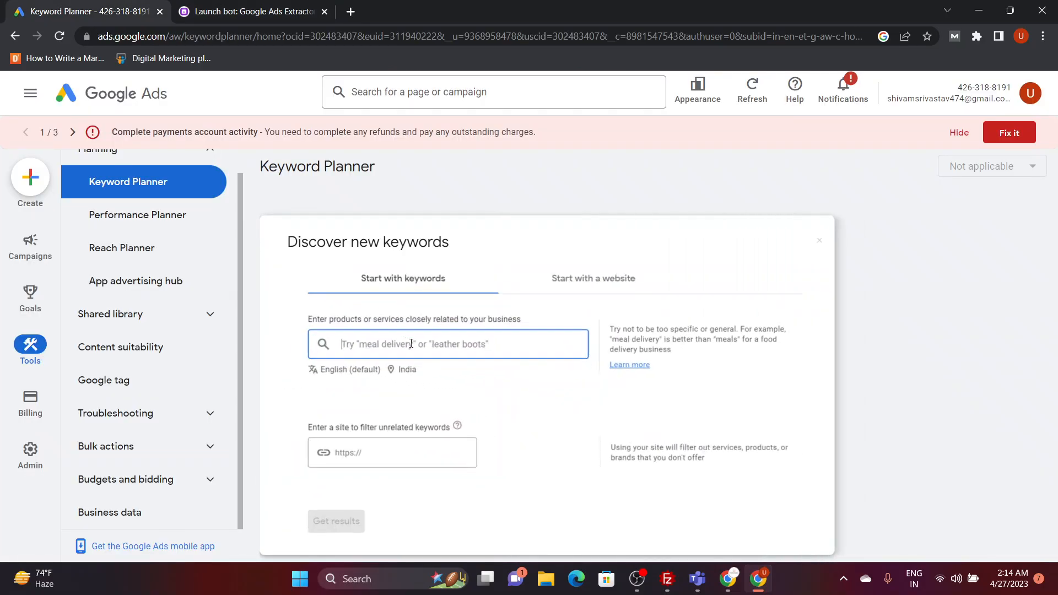
{"action": "type", "text": "digit"}
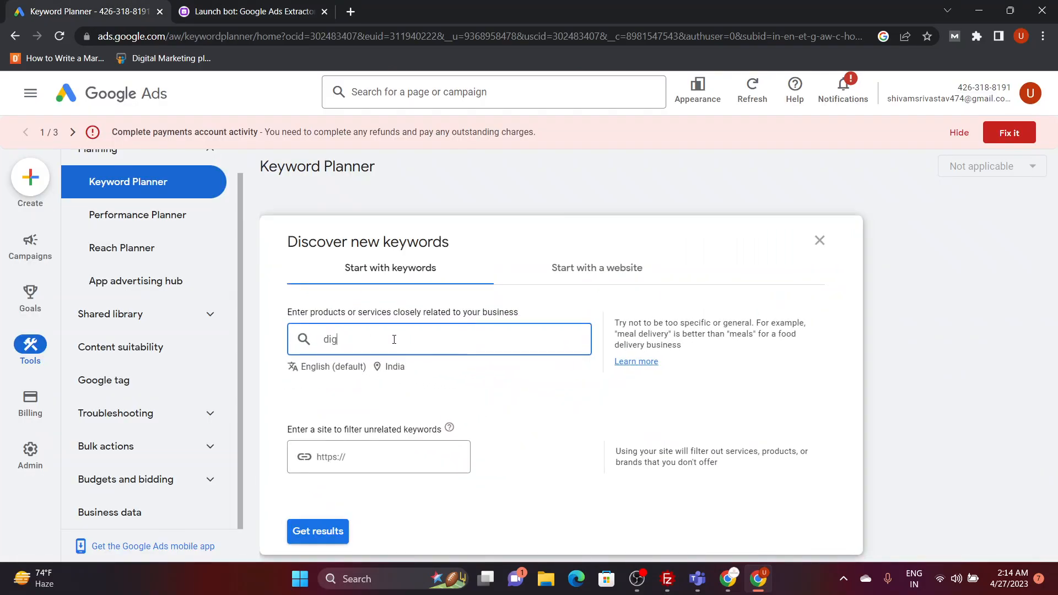
{"action": "type", "text": "al marketing"}
{"action": "key", "text": "Return"}
{"action": "left_click", "coordinate": [321, 530]}
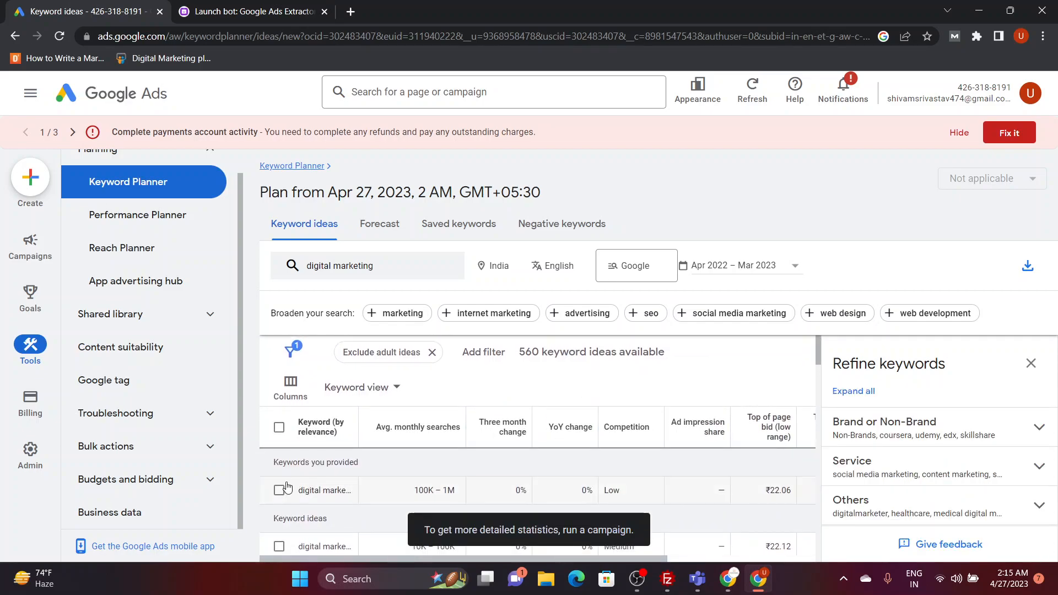
Step: Copy the keywords digital marketing, digital marketing agency, online marketing, performance marketing and gudangbasi com digital marketing into the bot's keyword list
{"action": "left_click", "coordinate": [279, 490]}
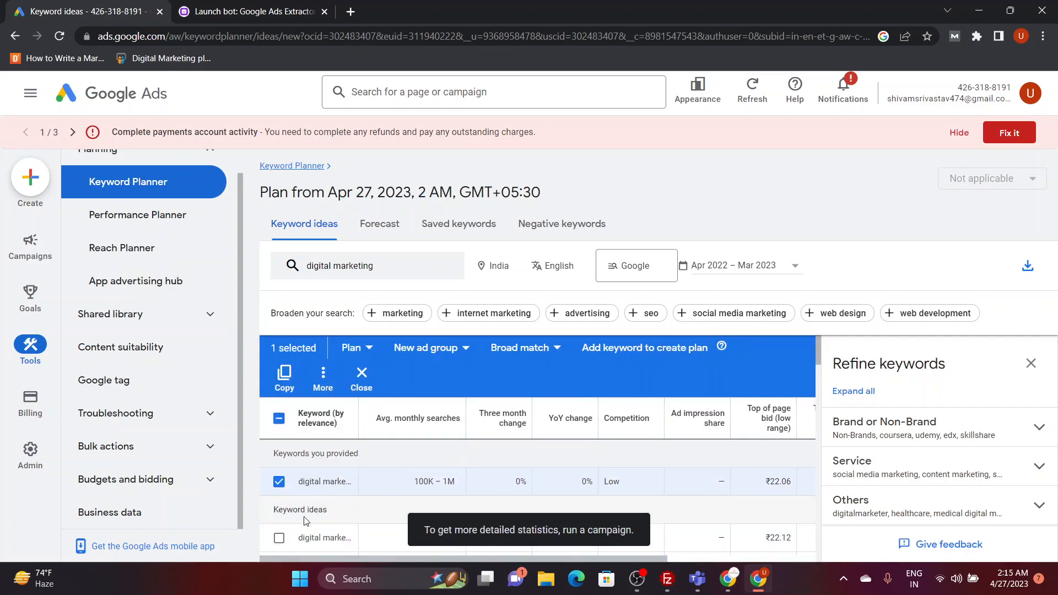
{"action": "left_click", "coordinate": [280, 539]}
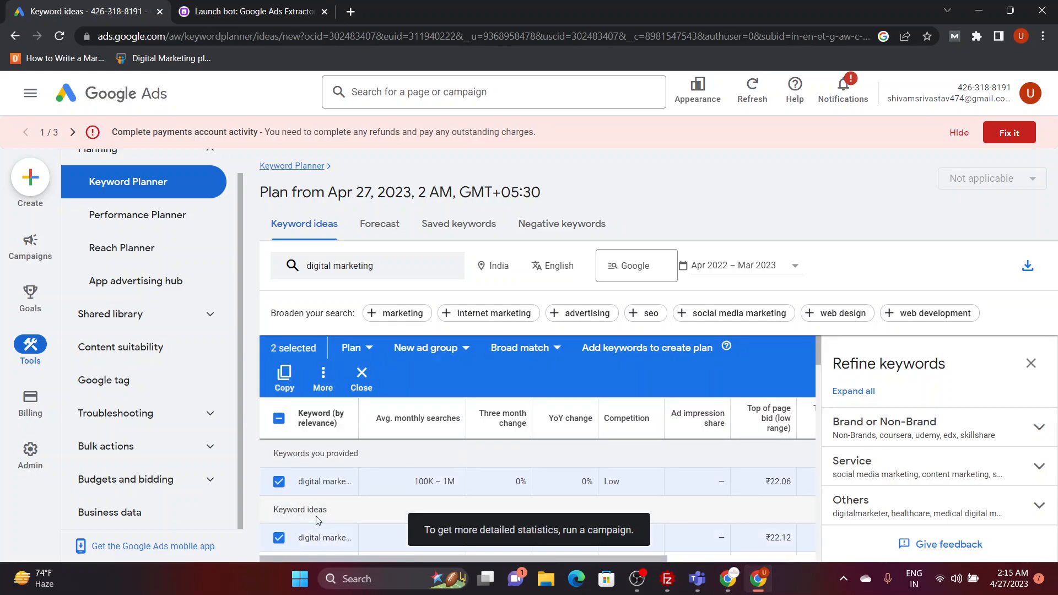
{"action": "left_click", "coordinate": [280, 514]}
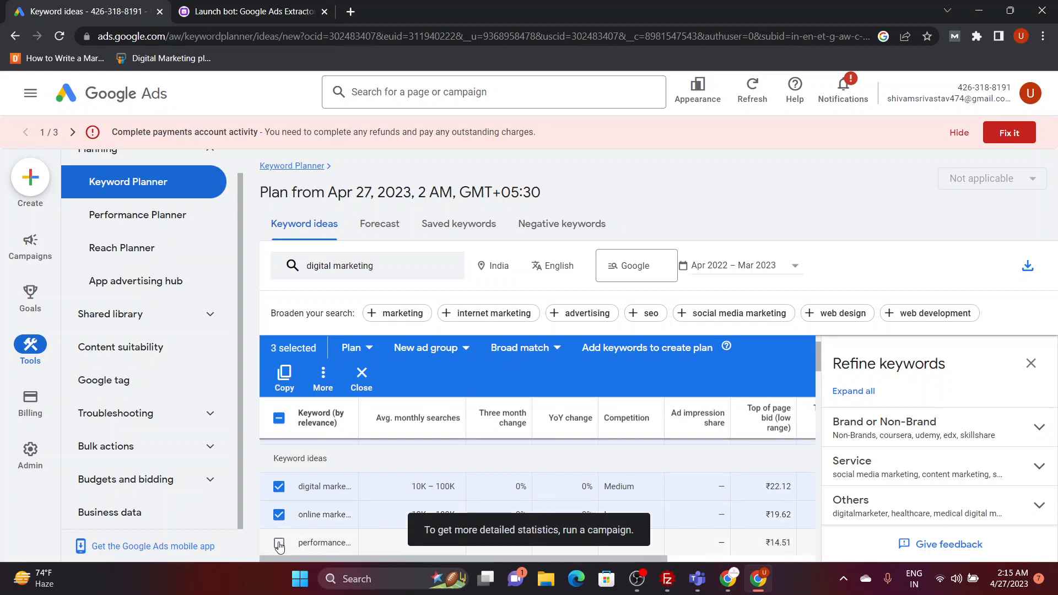
{"action": "left_click", "coordinate": [280, 544]}
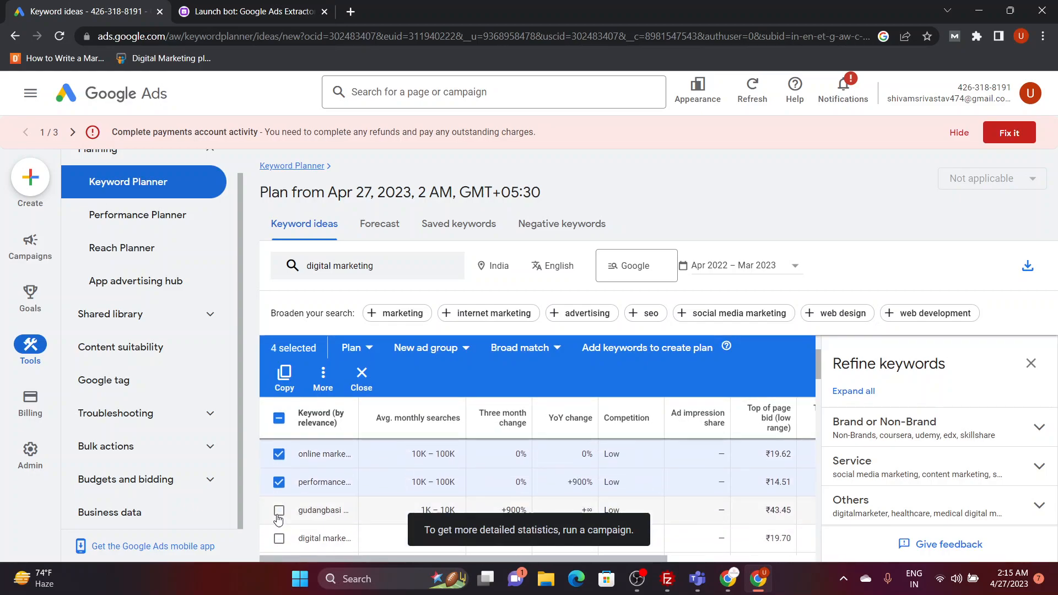
{"action": "left_click", "coordinate": [279, 511]}
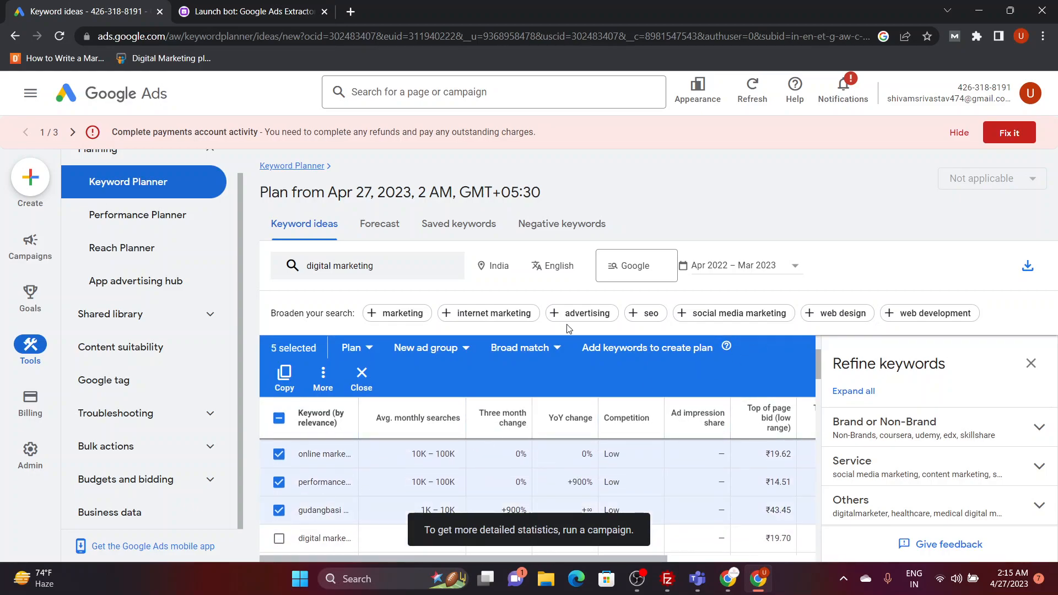
{"action": "left_click", "coordinate": [285, 377]}
{"action": "left_click", "coordinate": [253, 11]}
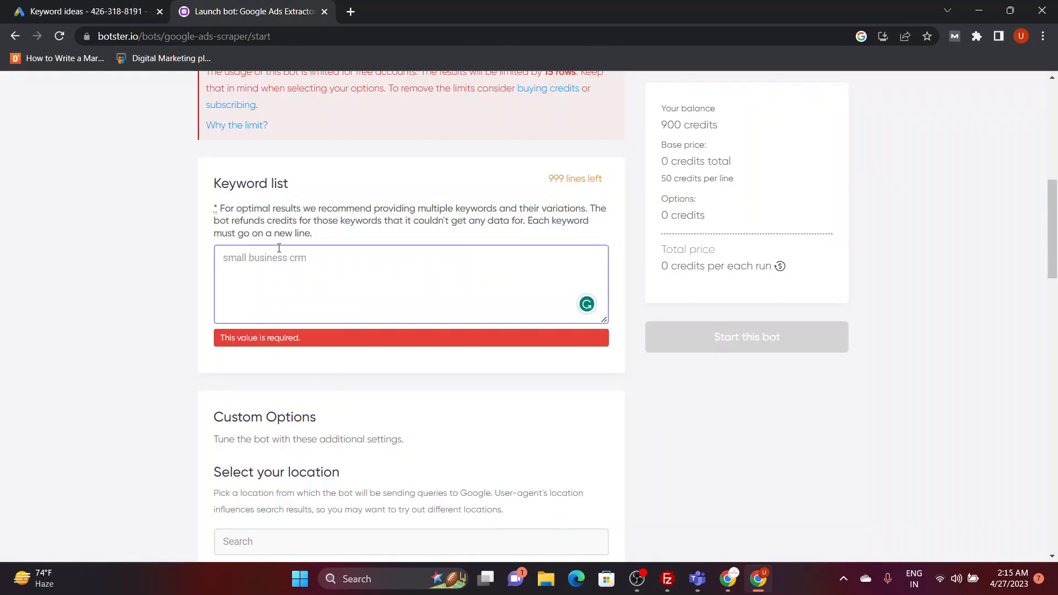
{"action": "key", "text": "ctrl+v"}
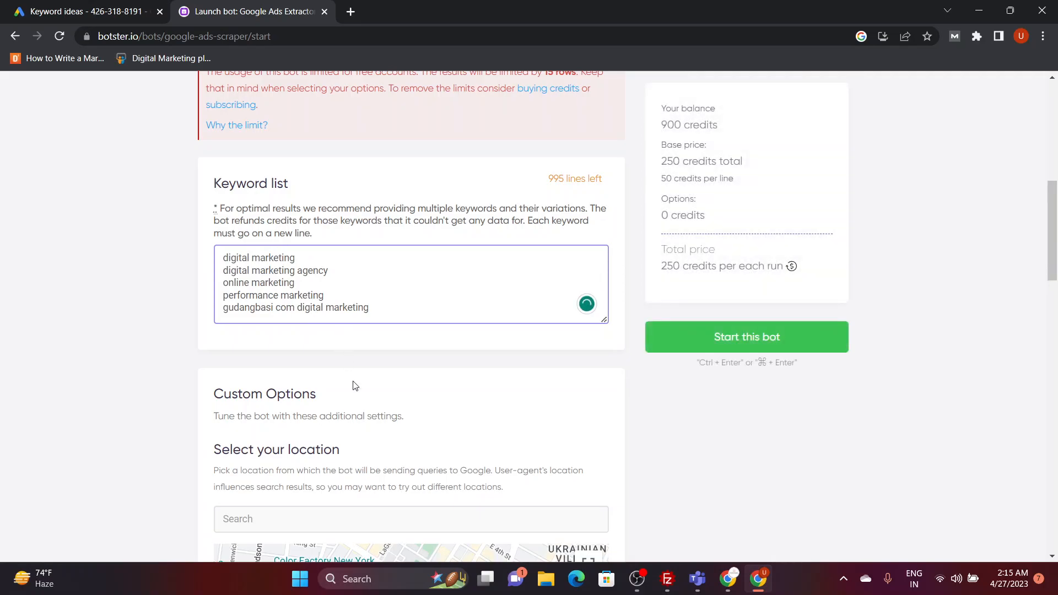
Step: Search for India in the bot's custom options and choose it as the query location
{"action": "scroll", "coordinate": [475, 449], "scroll_direction": "down", "scroll_amount": 2}
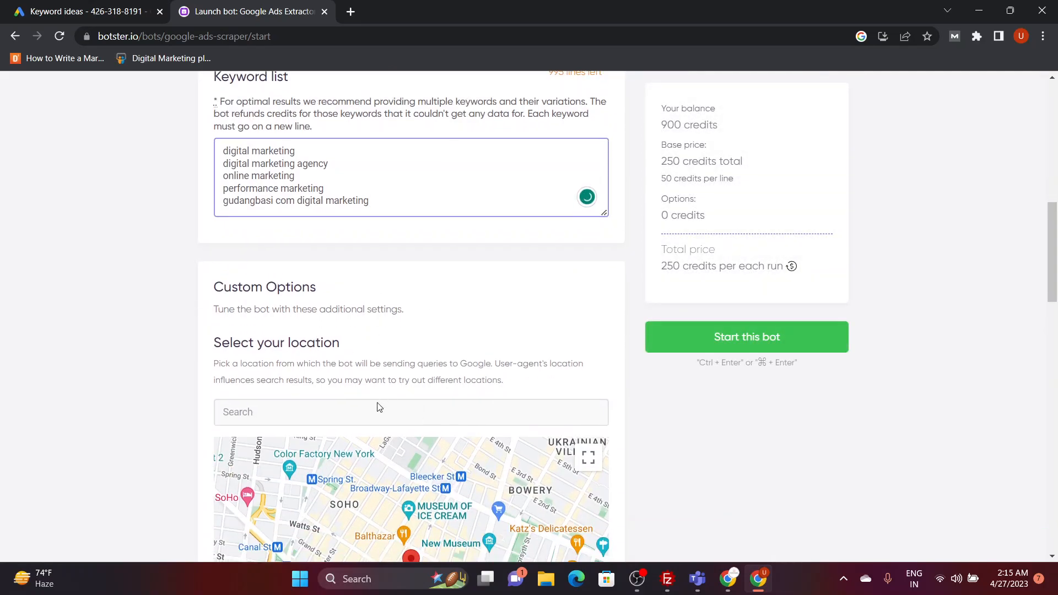
{"action": "left_click", "coordinate": [366, 424]}
{"action": "type", "text": "india"}
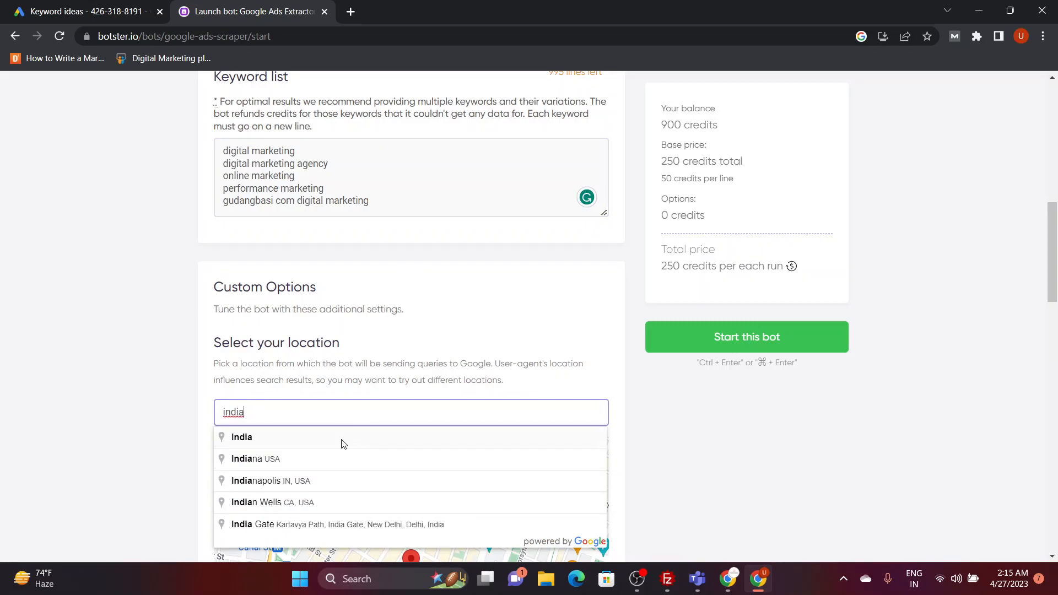
{"action": "left_click", "coordinate": [343, 439]}
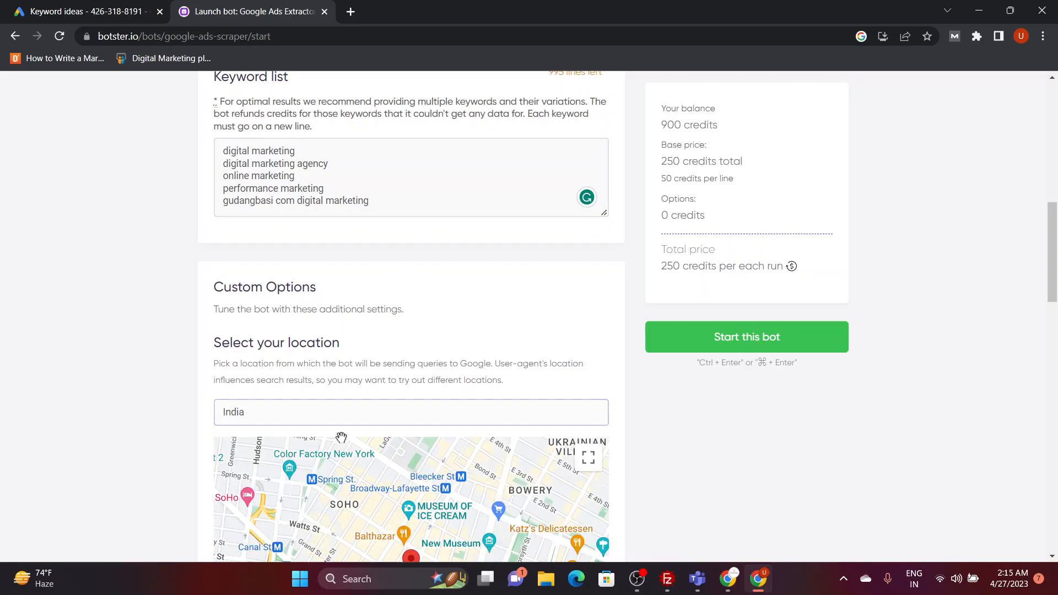
Step: Set the location map's zoom level to 14 and select India as the location again
{"action": "scroll", "coordinate": [701, 491], "scroll_direction": "down", "scroll_amount": 6}
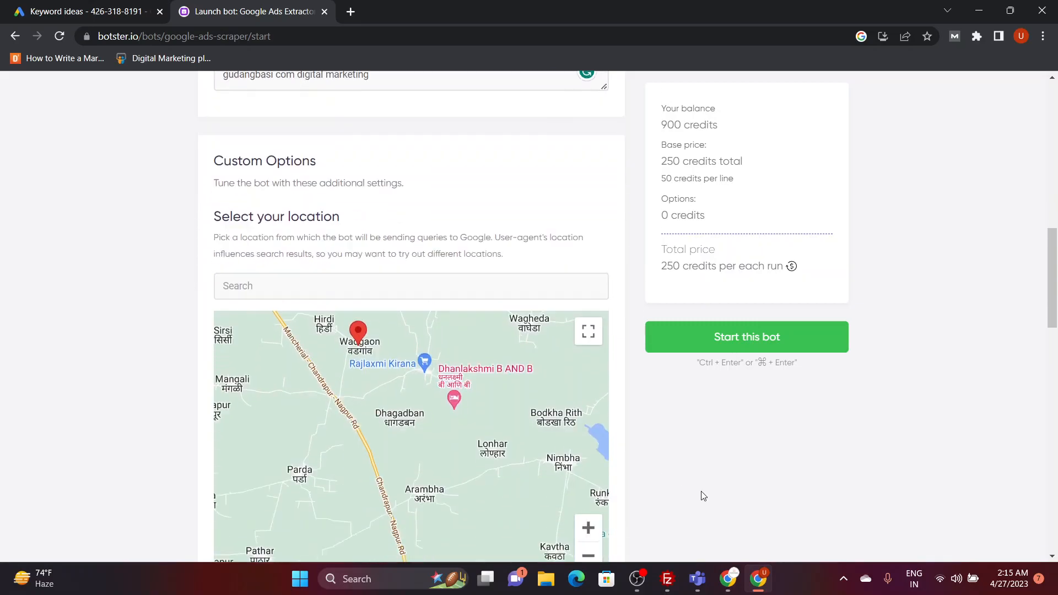
{"action": "scroll", "coordinate": [456, 322], "scroll_direction": "up", "scroll_amount": 2}
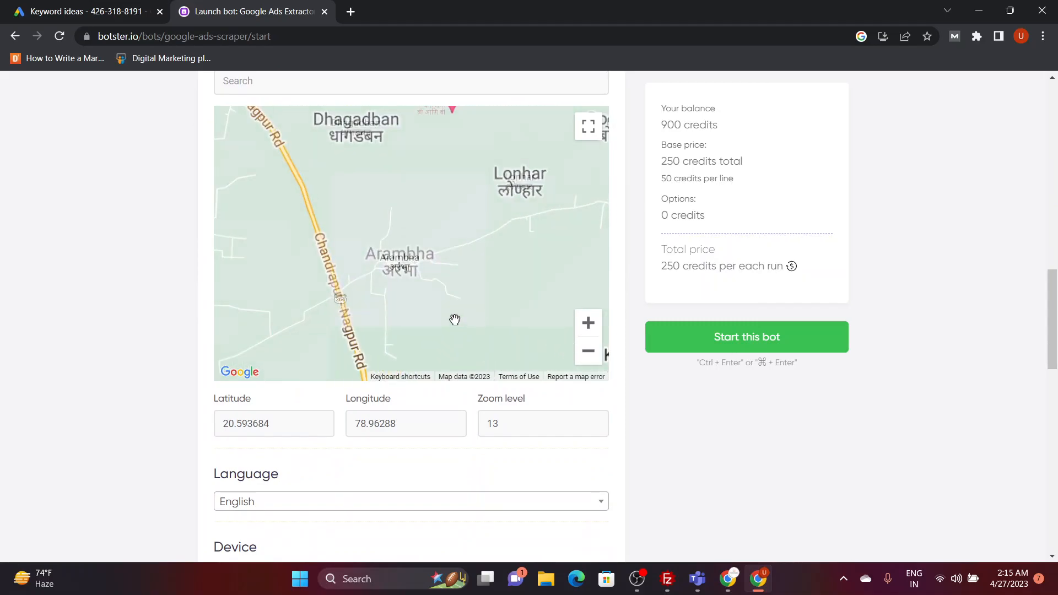
{"action": "scroll", "coordinate": [367, 239], "scroll_direction": "down", "scroll_amount": 1}
{"action": "scroll", "coordinate": [367, 238], "scroll_direction": "up", "scroll_amount": 1}
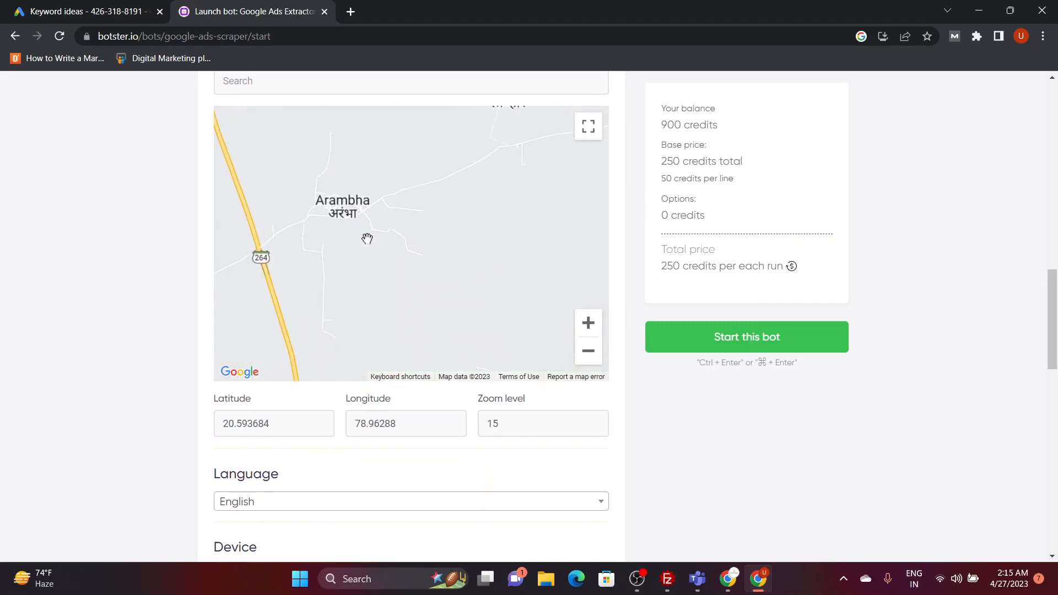
{"action": "scroll", "coordinate": [285, 233], "scroll_direction": "down", "scroll_amount": 1}
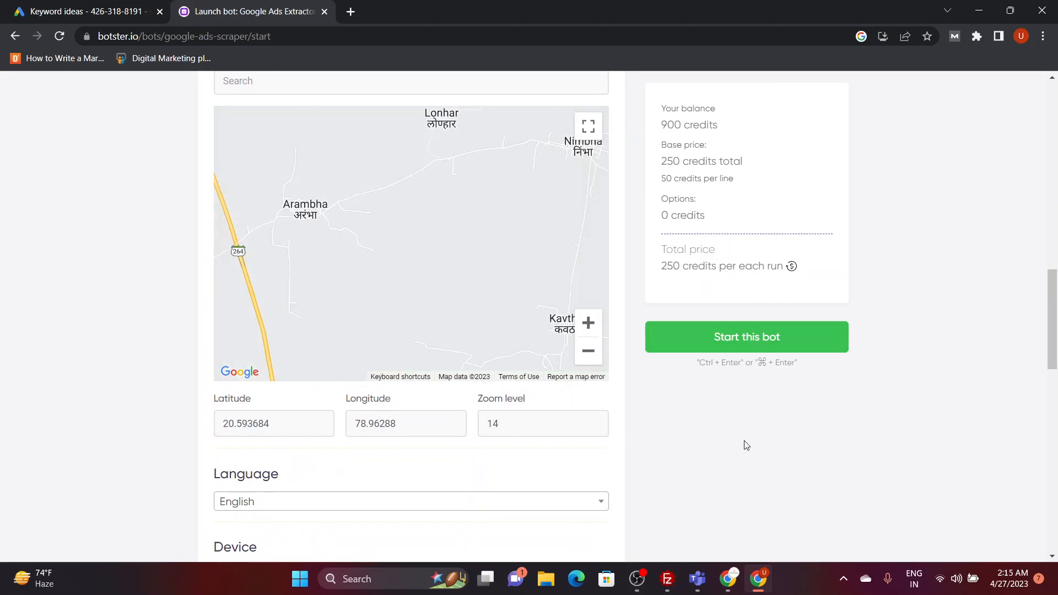
{"action": "scroll", "coordinate": [744, 441], "scroll_direction": "up", "scroll_amount": 3}
{"action": "left_click", "coordinate": [273, 288]}
{"action": "type", "text": "india"}
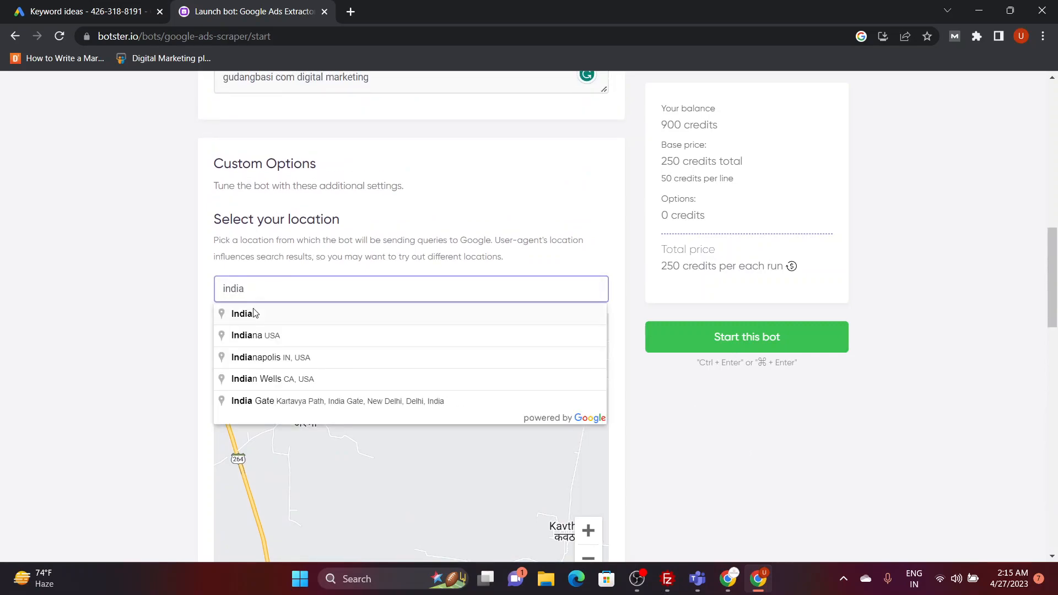
{"action": "left_click", "coordinate": [250, 314]}
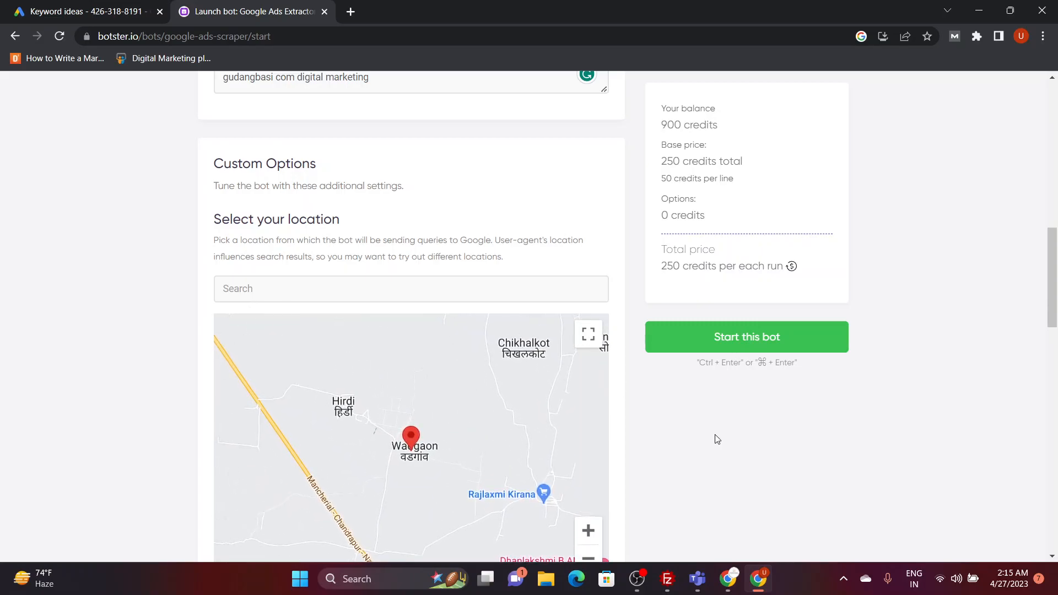
Step: Set the bot's device to Mobile and its OS to Android
{"action": "scroll", "coordinate": [930, 466], "scroll_direction": "down", "scroll_amount": 8}
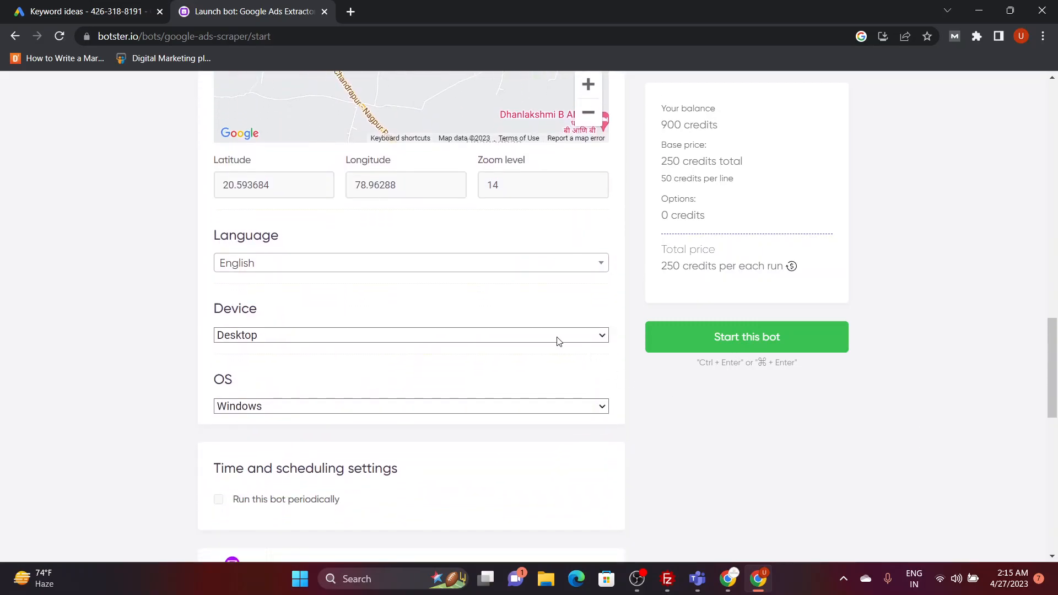
{"action": "left_click", "coordinate": [551, 340]}
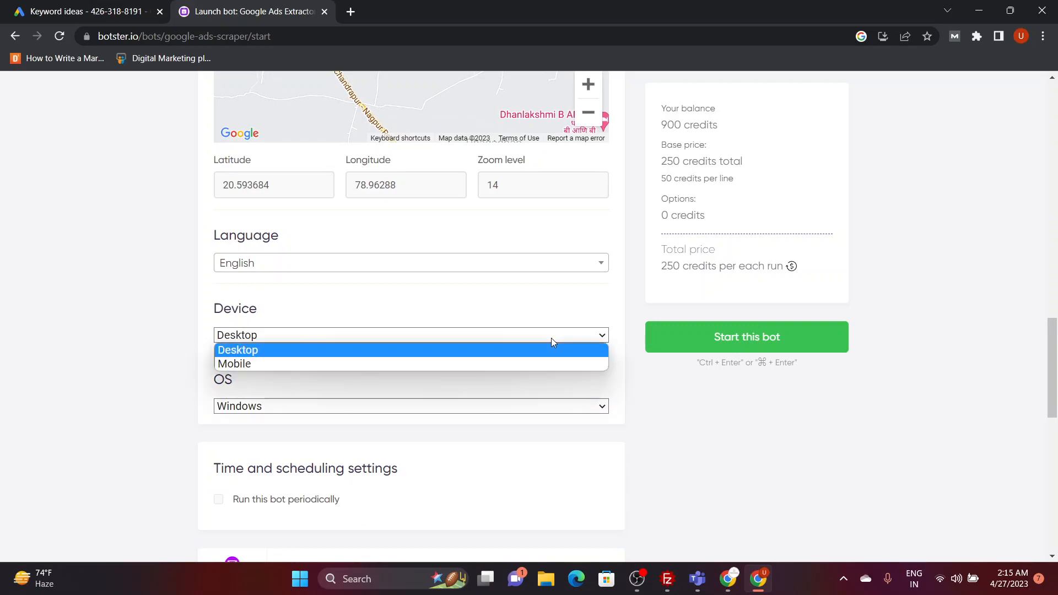
{"action": "left_click", "coordinate": [516, 364]}
{"action": "left_click", "coordinate": [409, 411]}
{"action": "left_click", "coordinate": [408, 411]}
{"action": "scroll", "coordinate": [408, 410], "scroll_direction": "down", "scroll_amount": 2}
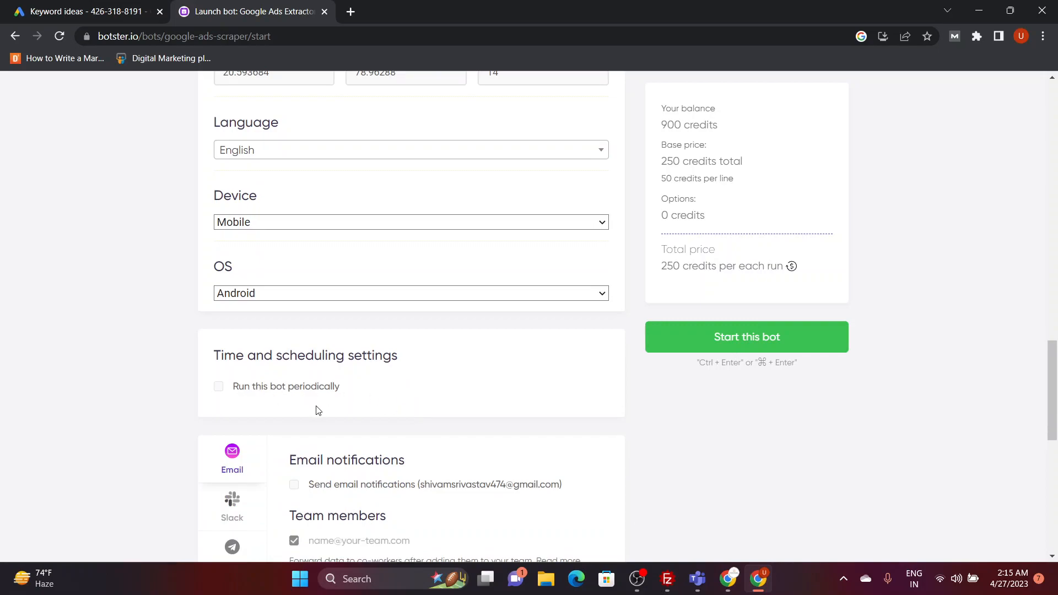
{"action": "left_click", "coordinate": [220, 387]}
{"action": "scroll", "coordinate": [344, 441], "scroll_direction": "down", "scroll_amount": 2}
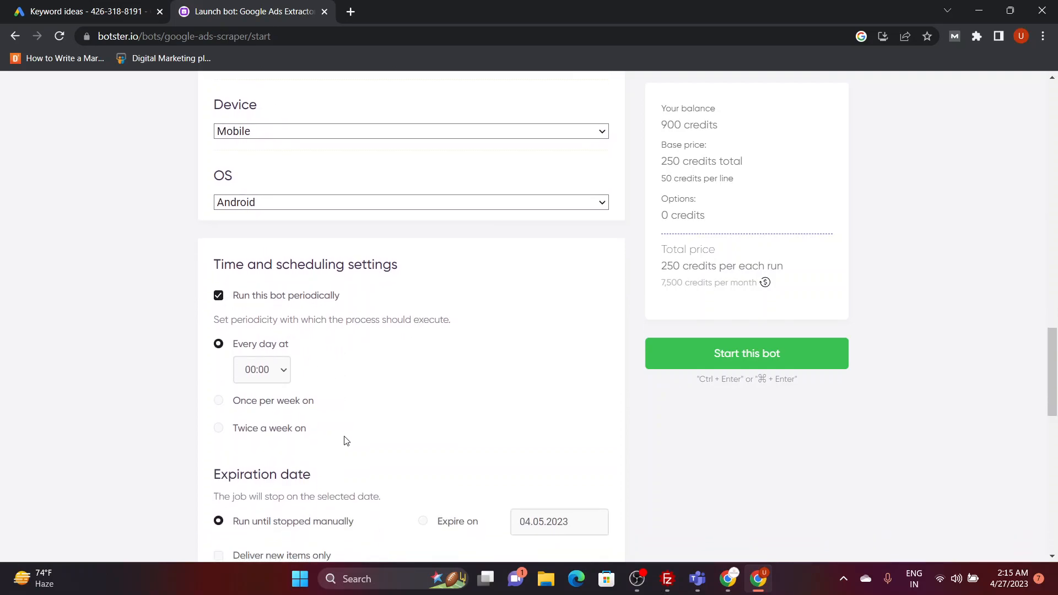
{"action": "scroll", "coordinate": [292, 455], "scroll_direction": "down", "scroll_amount": 1}
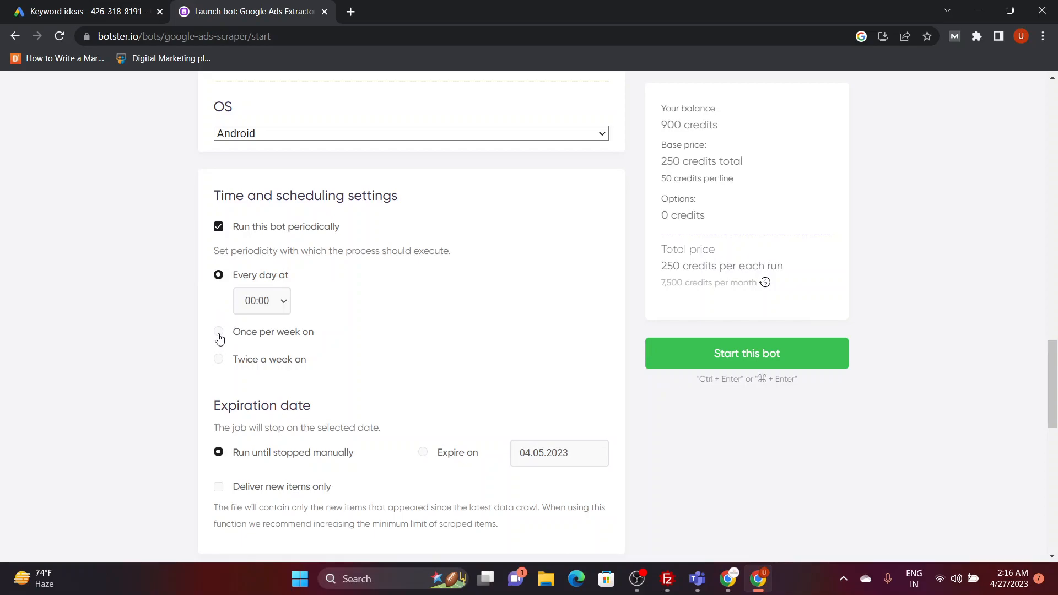
{"action": "scroll", "coordinate": [302, 369], "scroll_direction": "down", "scroll_amount": 2}
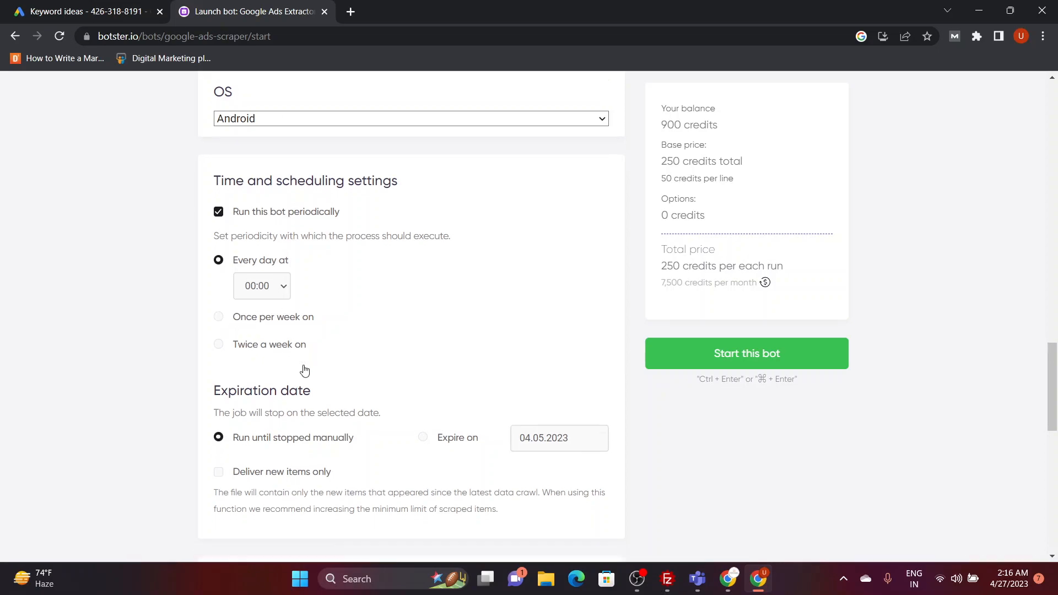
{"action": "scroll", "coordinate": [301, 353], "scroll_direction": "down", "scroll_amount": 3}
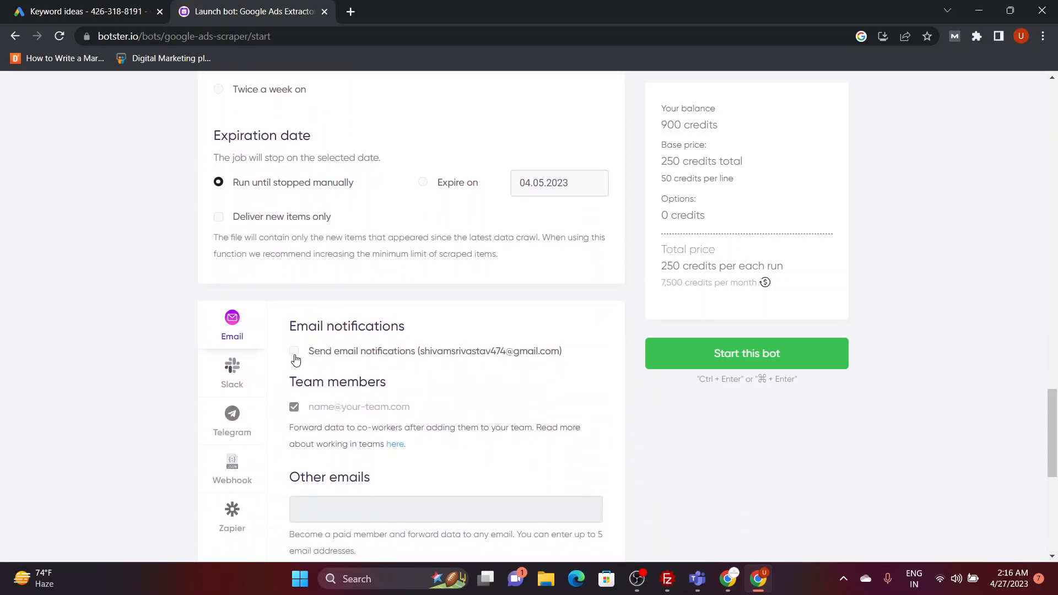
{"action": "scroll", "coordinate": [295, 359], "scroll_direction": "up", "scroll_amount": 5}
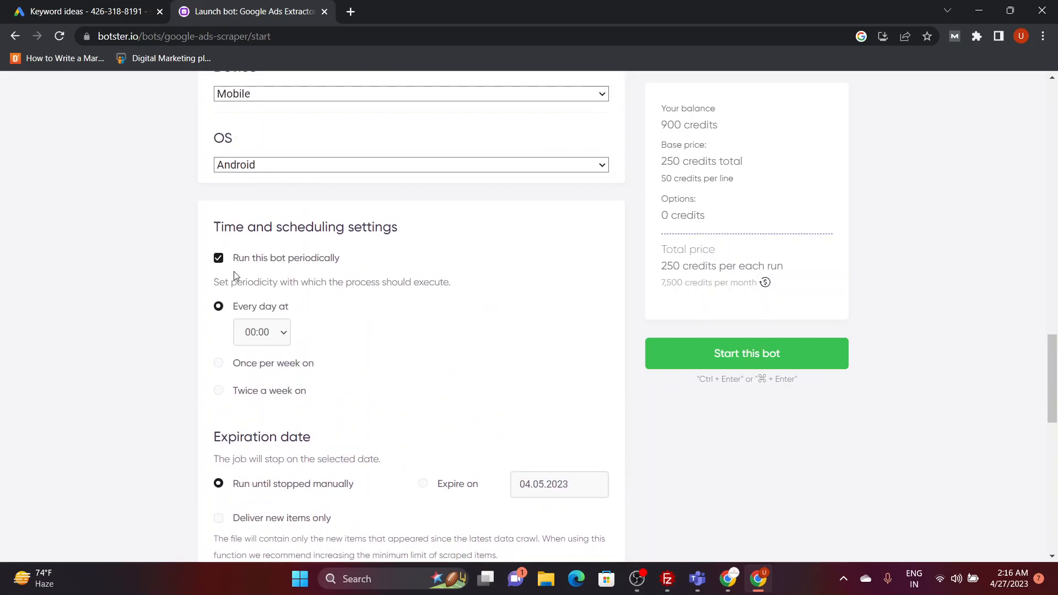
{"action": "left_click", "coordinate": [219, 259]}
Step: Start the Google Ads Extractor bot with the configured keywords, location, language and device settings
{"action": "scroll", "coordinate": [388, 298], "scroll_direction": "up", "scroll_amount": 5}
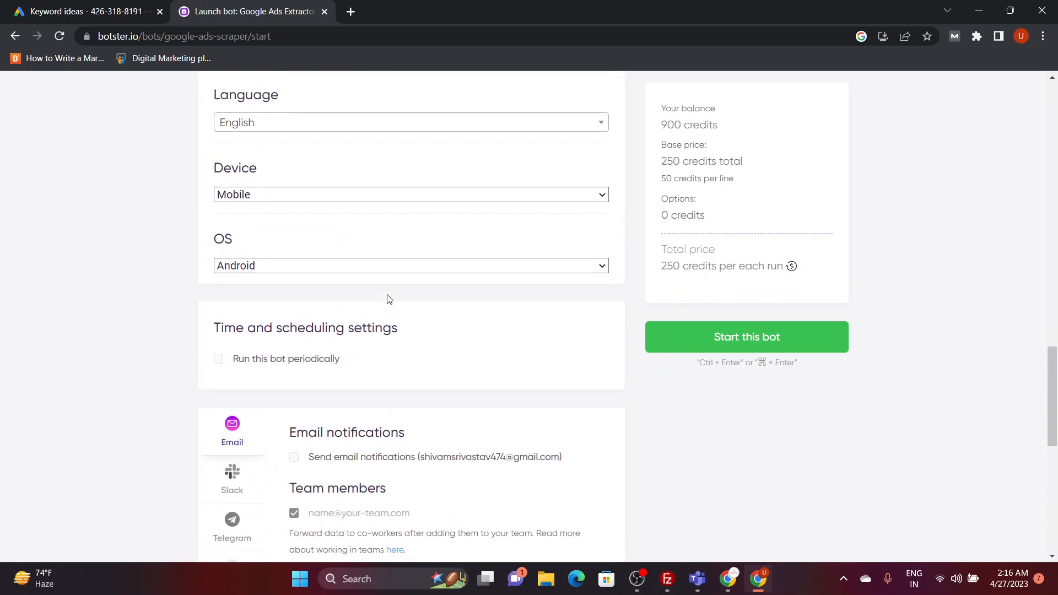
{"action": "scroll", "coordinate": [388, 299], "scroll_direction": "up", "scroll_amount": 2}
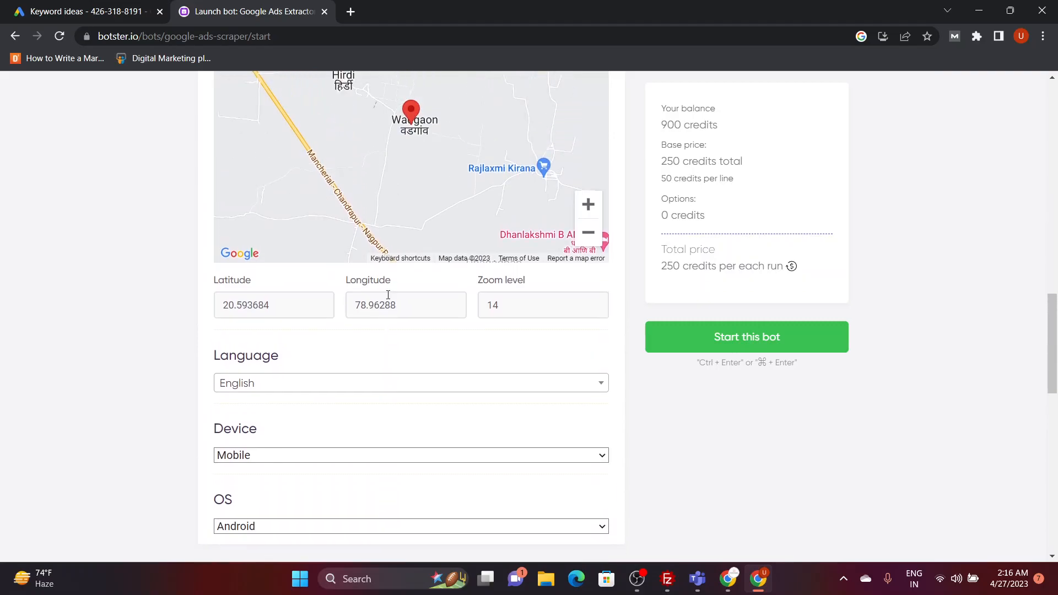
{"action": "mouse_move", "coordinate": [747, 339]}
{"action": "left_click", "coordinate": [743, 337]}
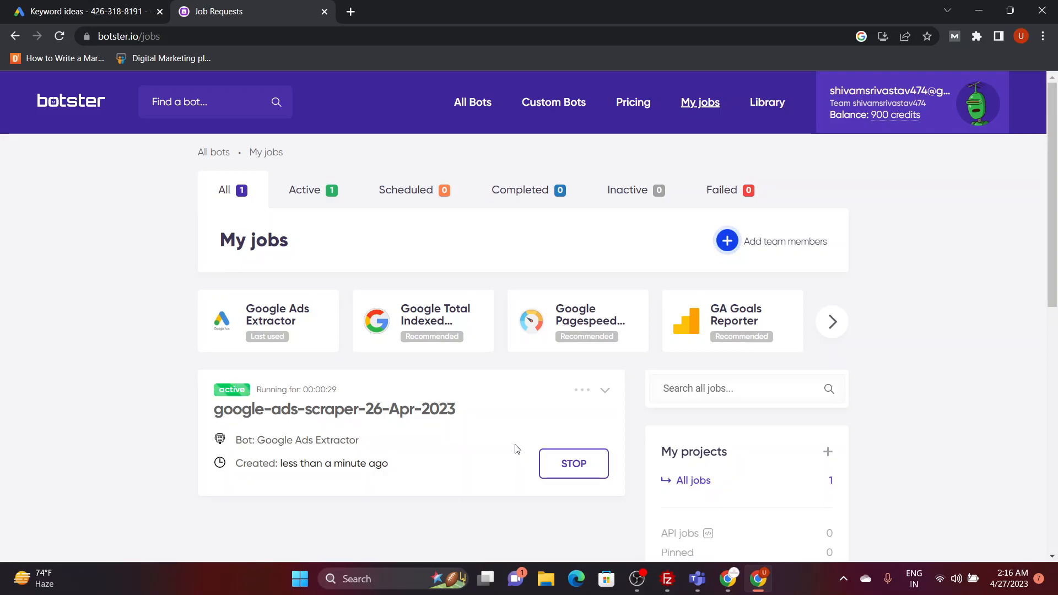
Step: Review the selected keywords in Keyword Planner, and return to Botster's job list to monitor the google-ads-scraper-26-Apr-2023 run
{"action": "left_click", "coordinate": [111, 8]}
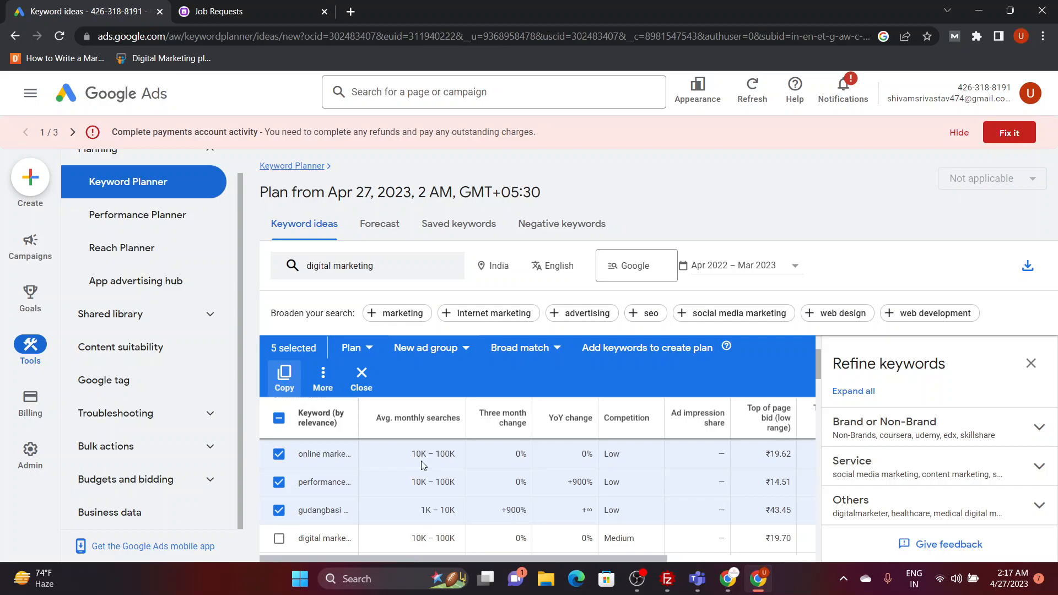
{"action": "left_click", "coordinate": [280, 6]}
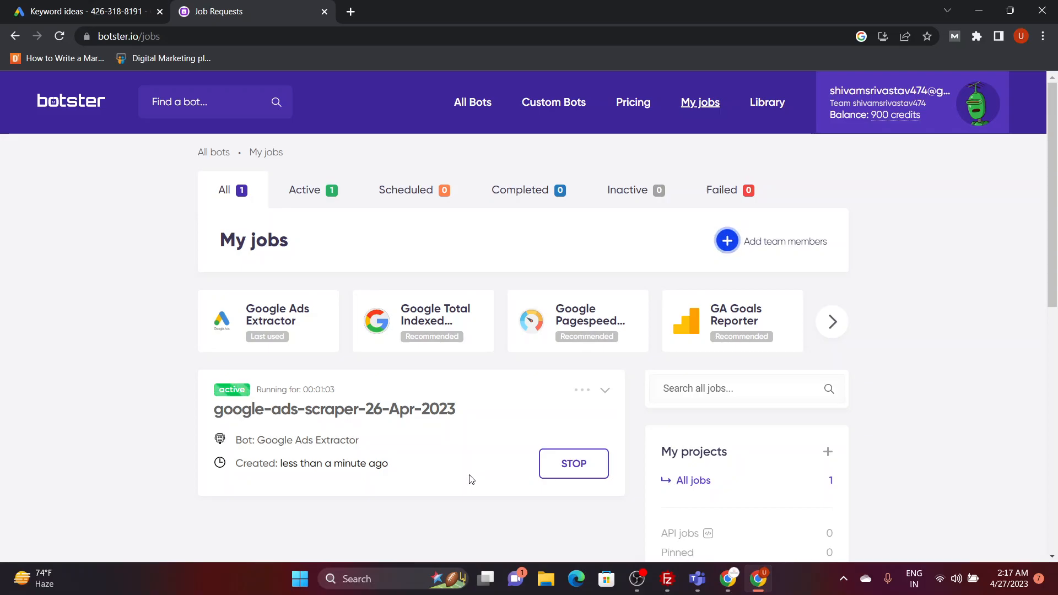
{"action": "scroll", "coordinate": [471, 479], "scroll_direction": "down", "scroll_amount": 1}
{"action": "scroll", "coordinate": [472, 479], "scroll_direction": "down", "scroll_amount": 1}
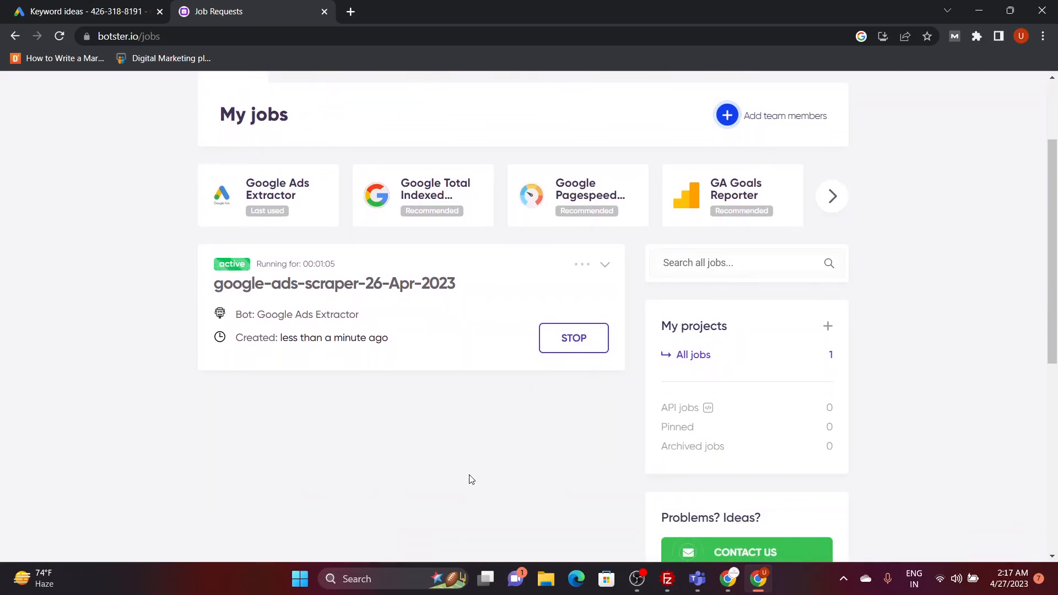
{"action": "scroll", "coordinate": [471, 479], "scroll_direction": "up", "scroll_amount": 1}
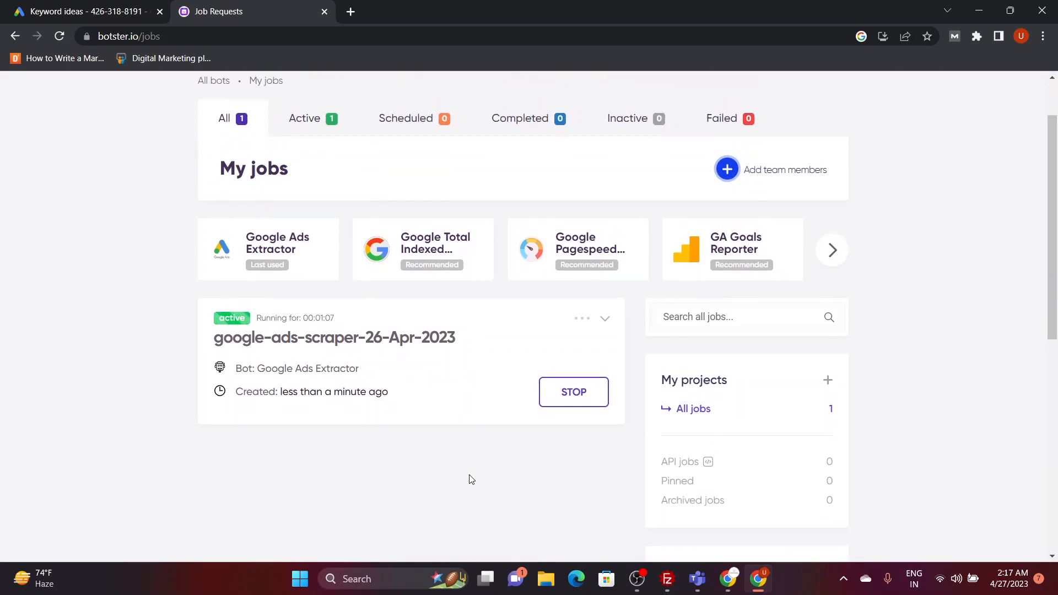
{"action": "scroll", "coordinate": [471, 479], "scroll_direction": "up", "scroll_amount": 1}
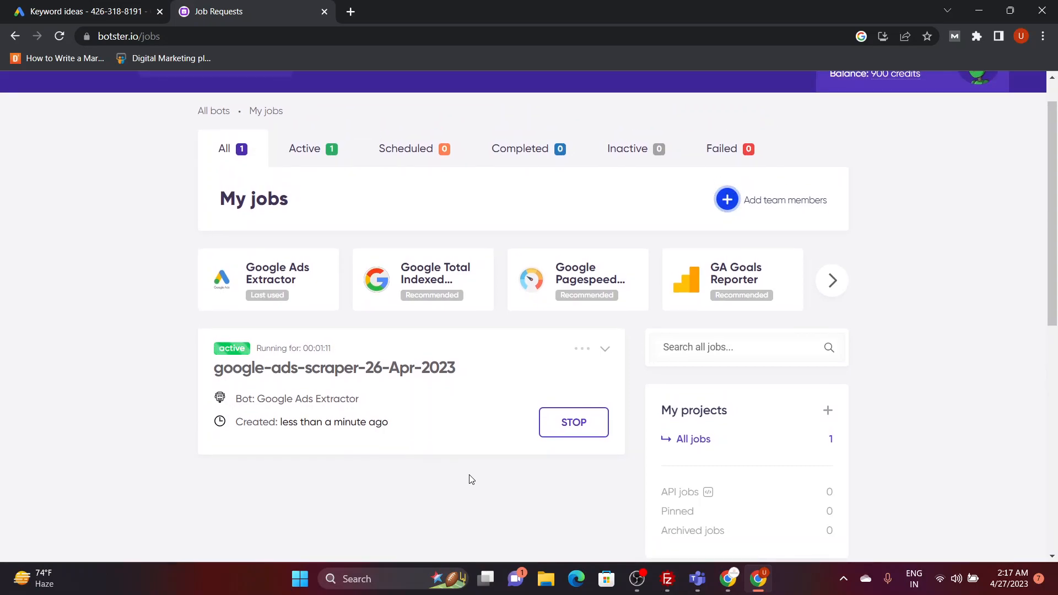
{"action": "scroll", "coordinate": [471, 479], "scroll_direction": "down", "scroll_amount": 1}
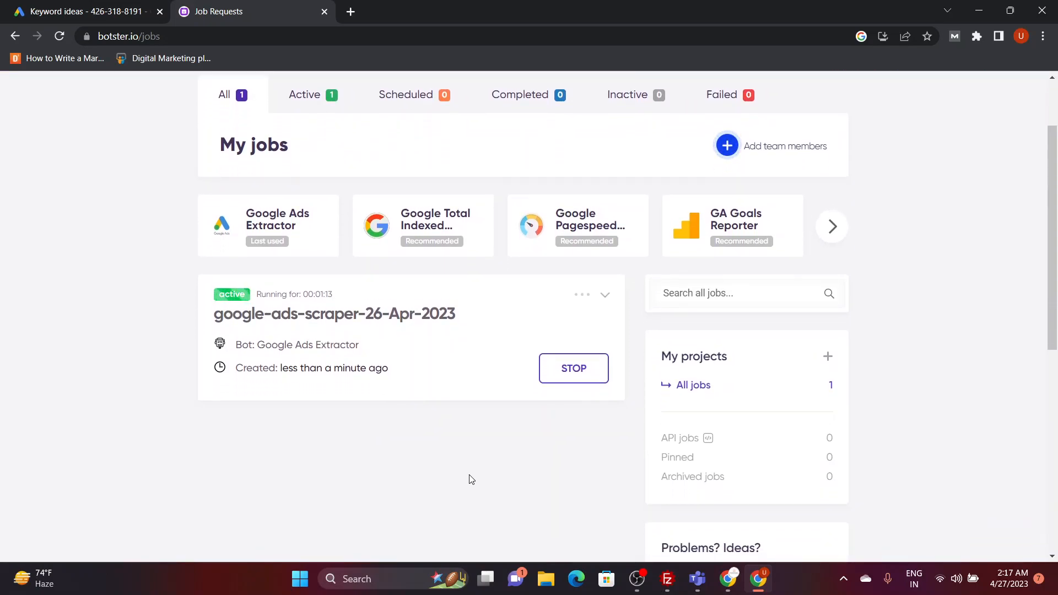
{"action": "scroll", "coordinate": [471, 479], "scroll_direction": "up", "scroll_amount": 1}
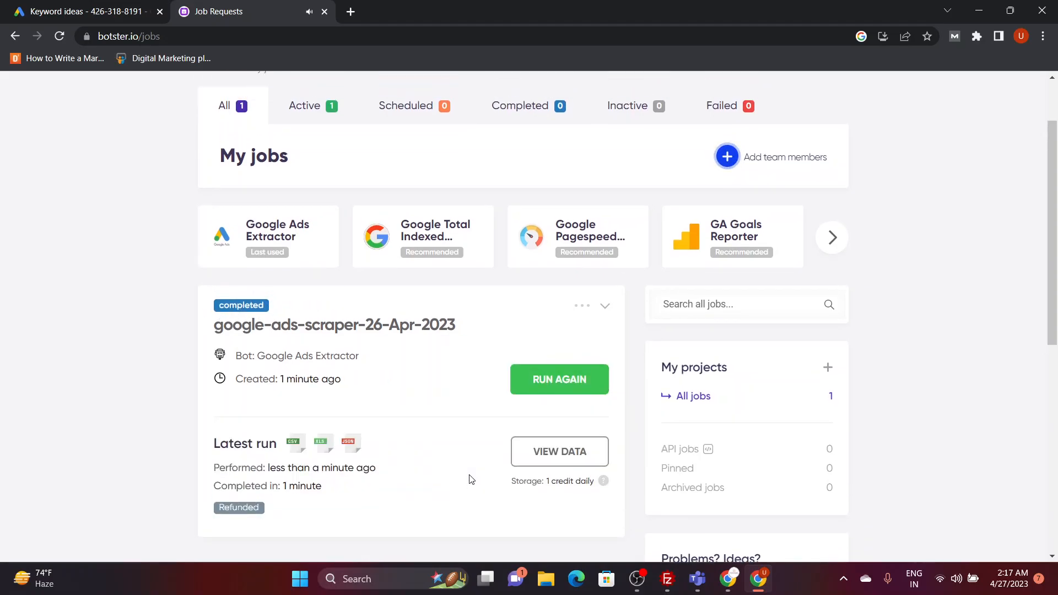
Step: Download the latest run's data as google-ads-scraper-26-Apr-2023.csv into the Downloads folder and open it in Excel
{"action": "left_click", "coordinate": [296, 445]}
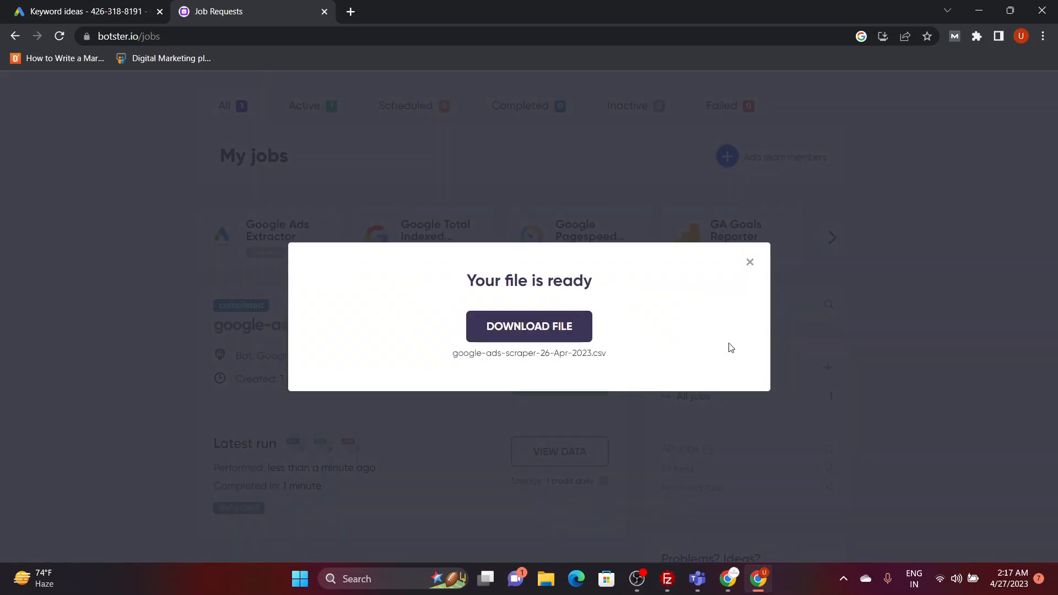
{"action": "left_click", "coordinate": [528, 328]}
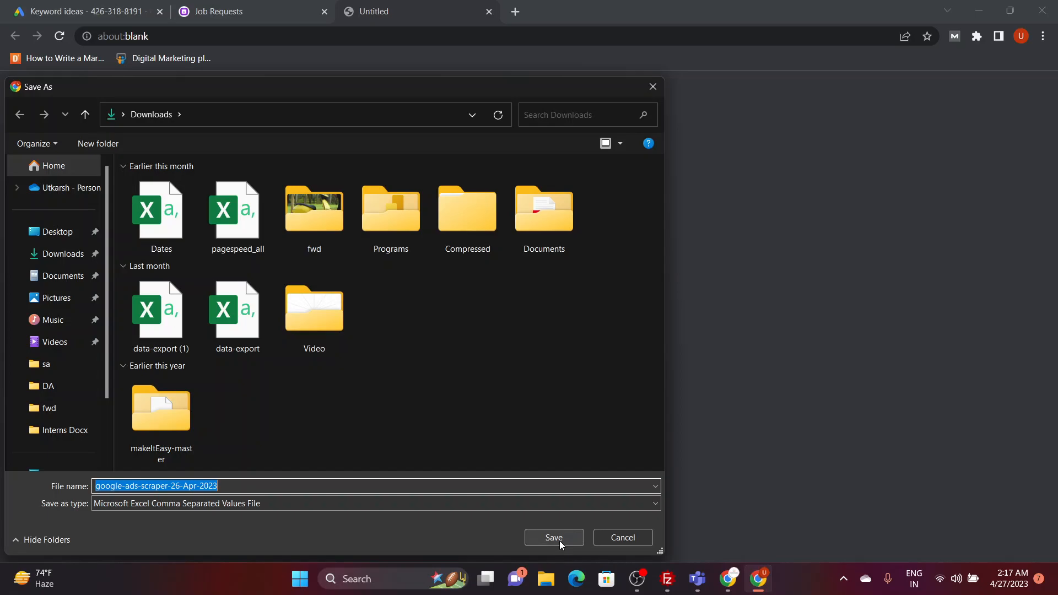
{"action": "left_click", "coordinate": [558, 539]}
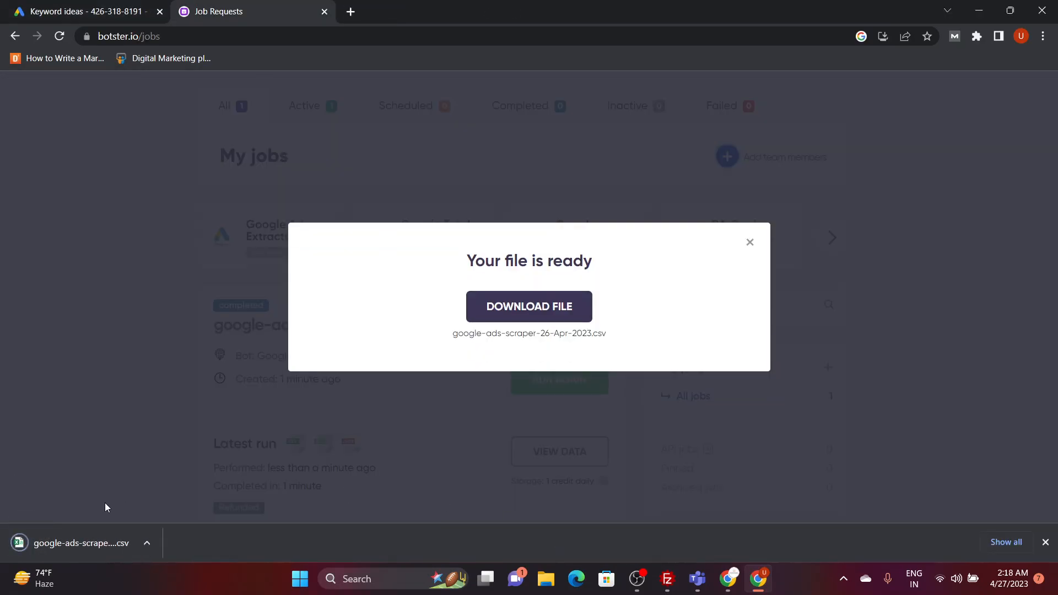
{"action": "left_click", "coordinate": [76, 542]}
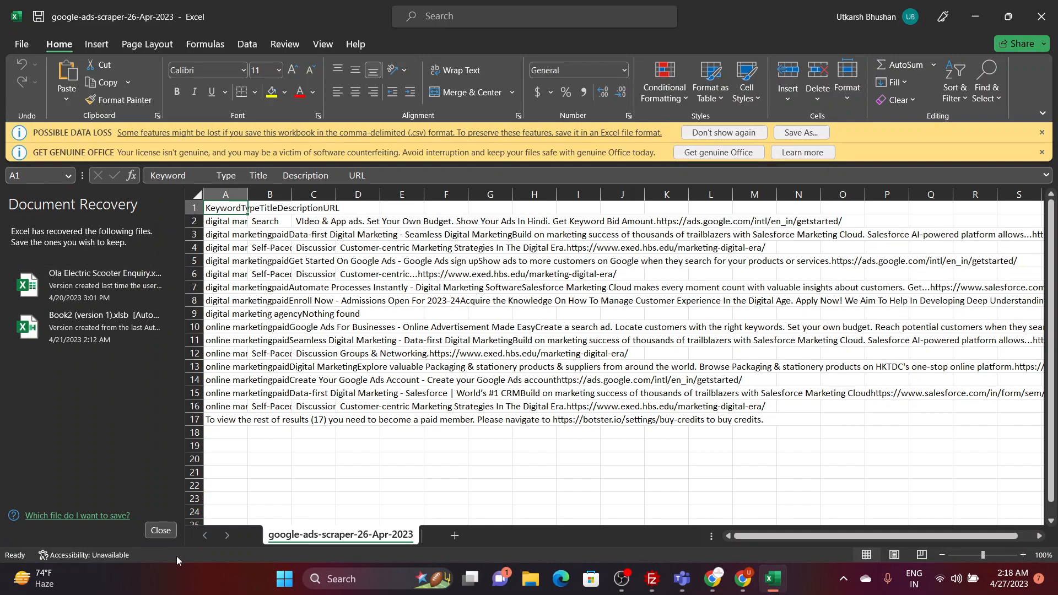
Step: Close the document recovery list, discarding the recovered files, and dismiss the Office licence and data loss notices
{"action": "left_click", "coordinate": [161, 531]}
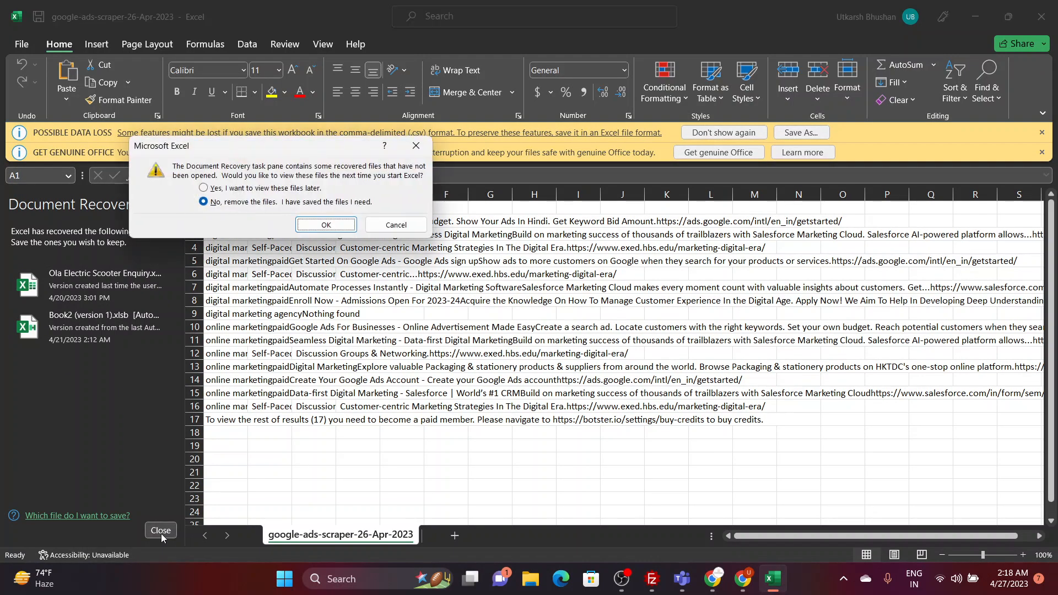
{"action": "left_click", "coordinate": [324, 226]}
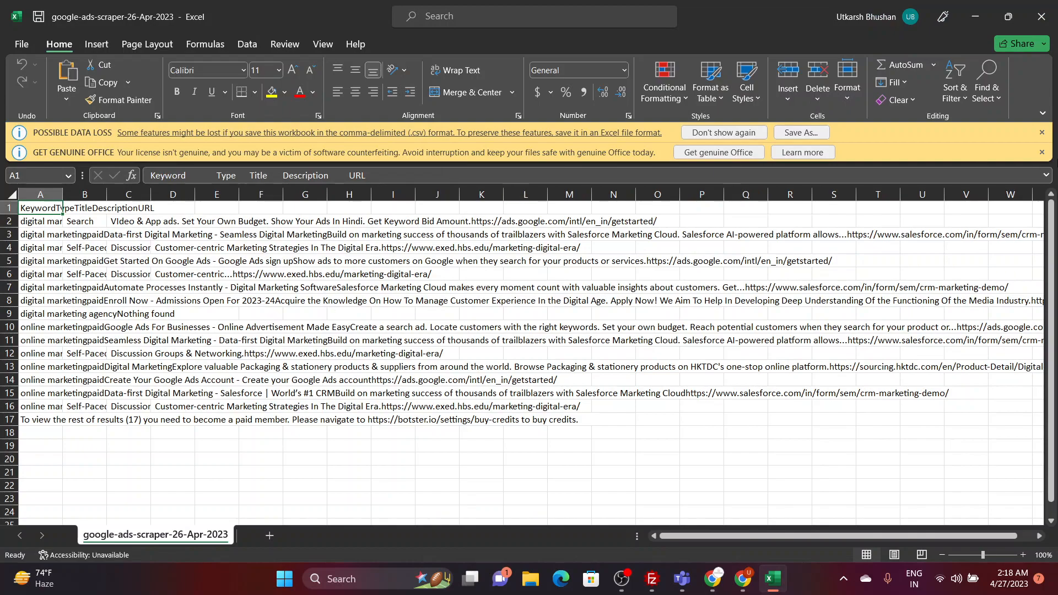
{"action": "left_click", "coordinate": [1042, 153]}
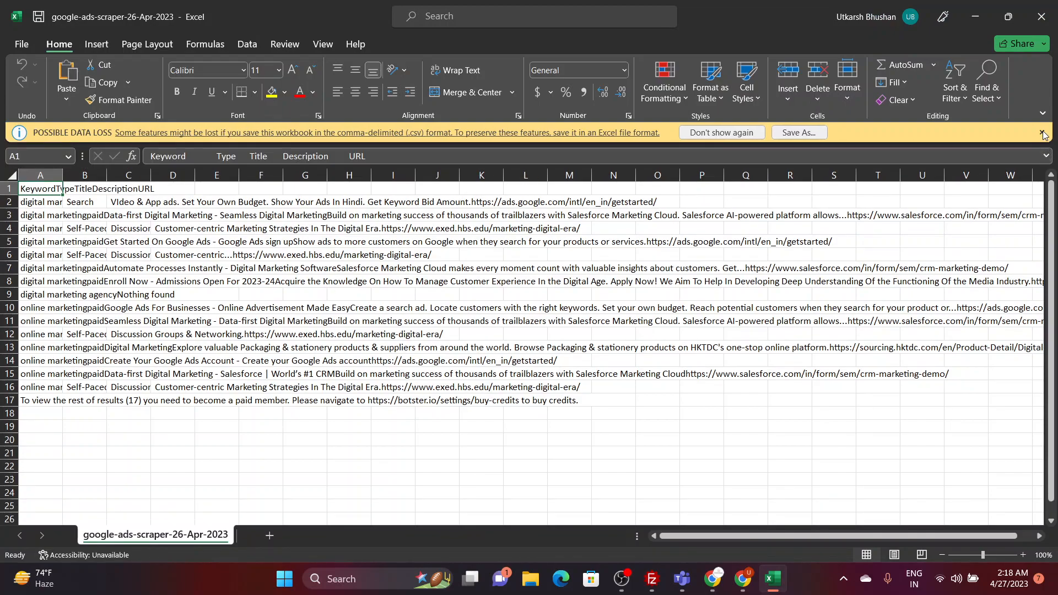
{"action": "left_click", "coordinate": [1043, 134]}
Step: AutoFit the column width of the scraped ads data and select header cell A1
{"action": "key", "text": "ctrl+a"}
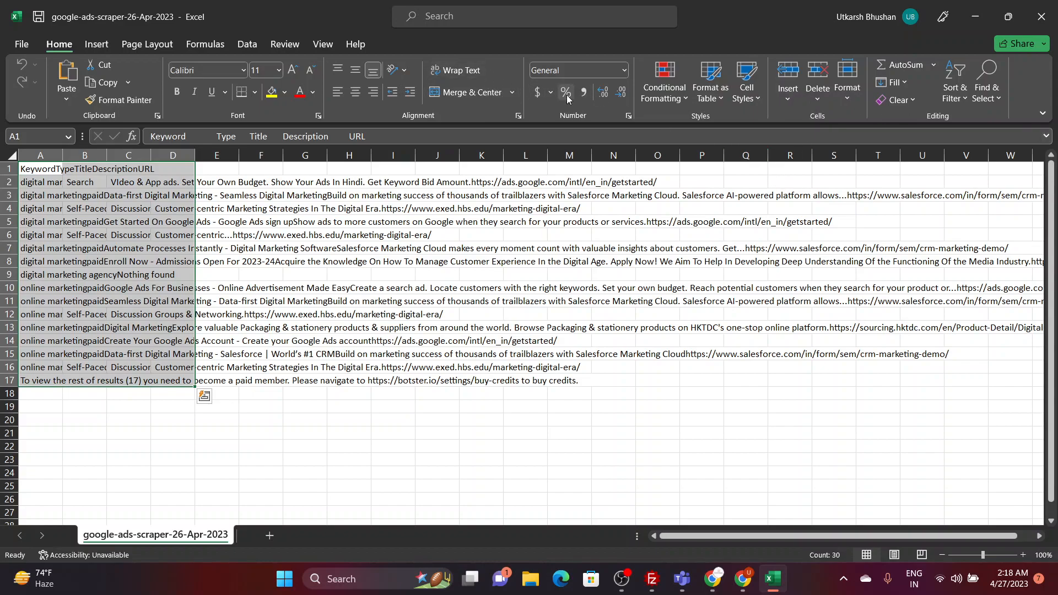
{"action": "left_click", "coordinate": [840, 98]}
{"action": "left_click", "coordinate": [874, 201]}
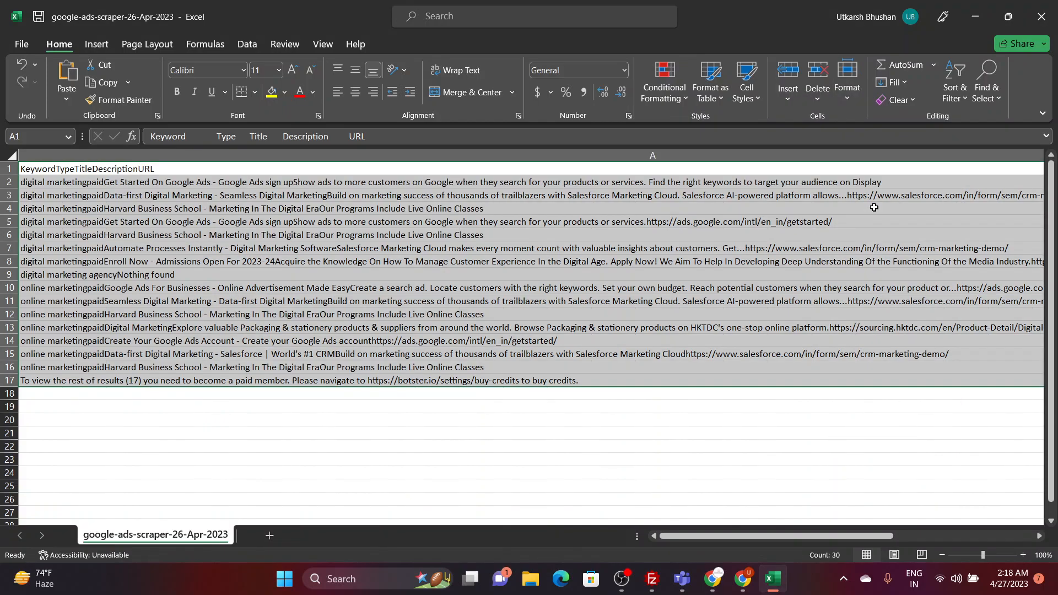
{"action": "key", "text": "ctrl+q"}
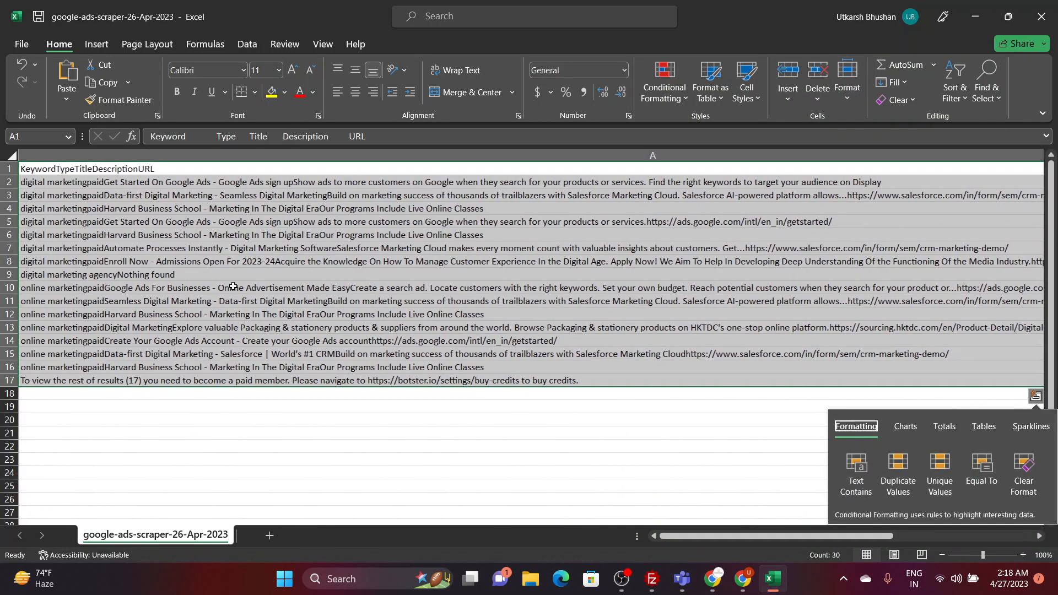
{"action": "left_click", "coordinate": [290, 453]}
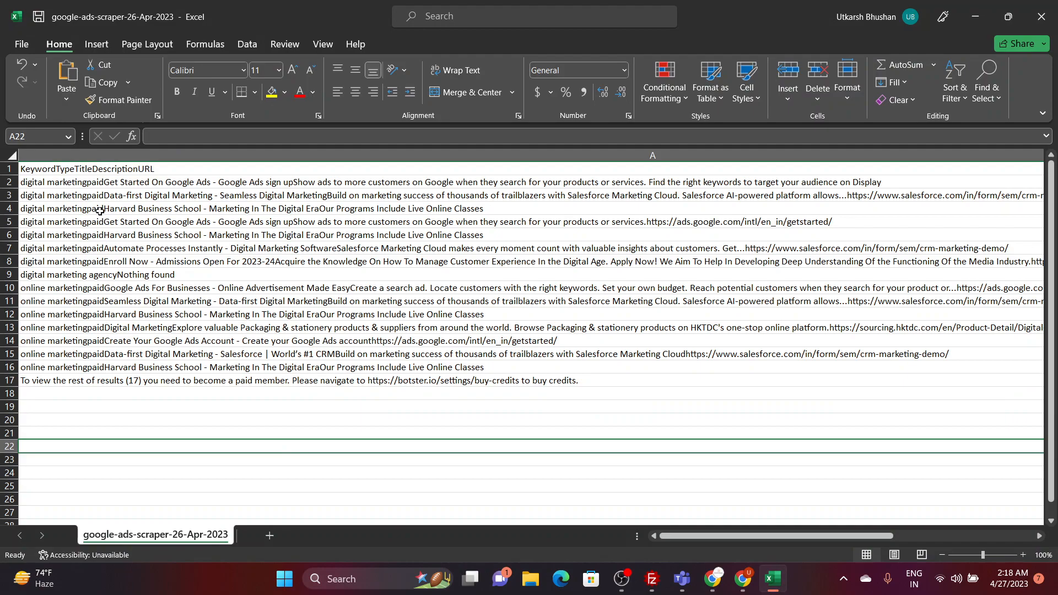
{"action": "left_click", "coordinate": [60, 168]}
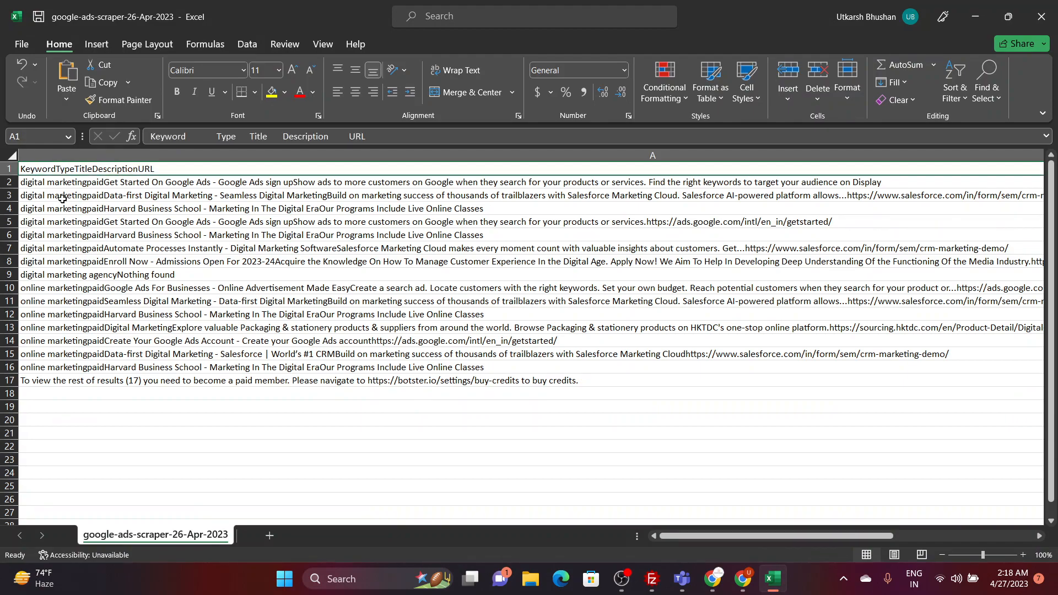
Step: Switch back to Botster in Chrome and download the latest run as google-ads-scraper-26-Apr-2023.xlsx into the Downloads folder
{"action": "key", "text": "alt+Tab"}
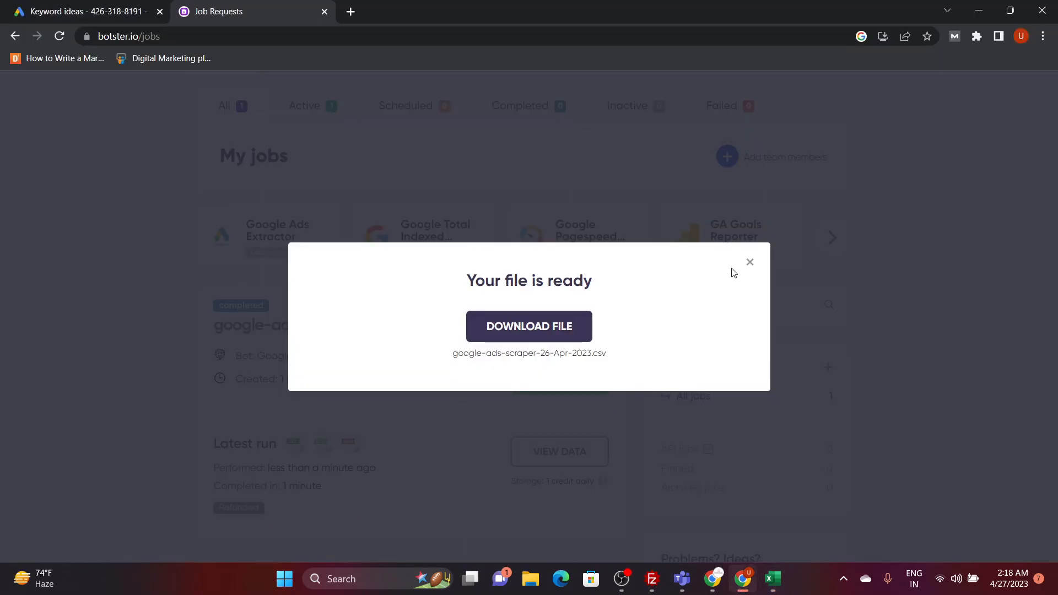
{"action": "left_click", "coordinate": [750, 263]}
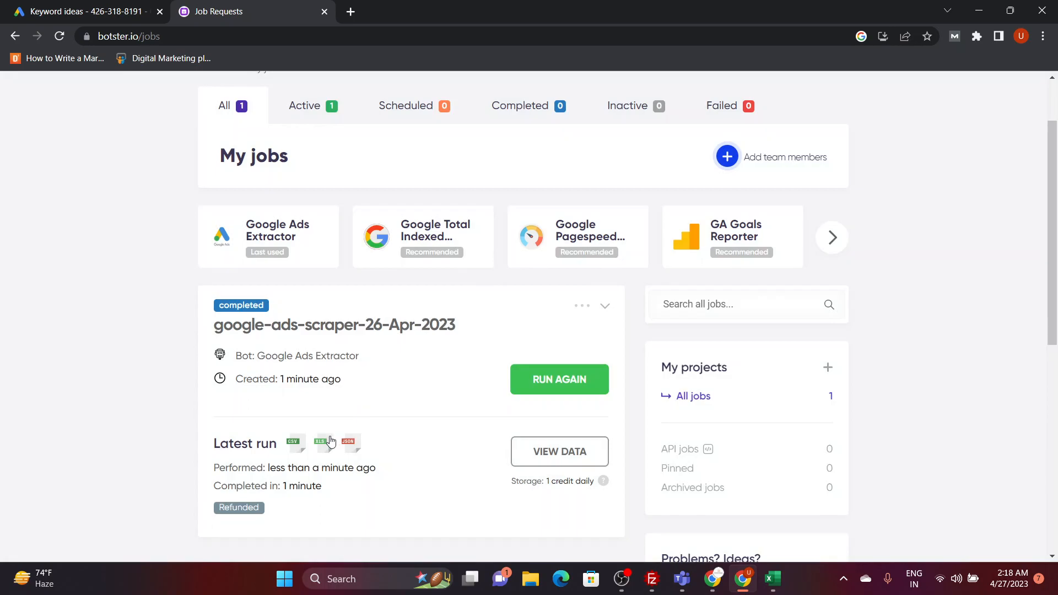
{"action": "left_click", "coordinate": [325, 447]}
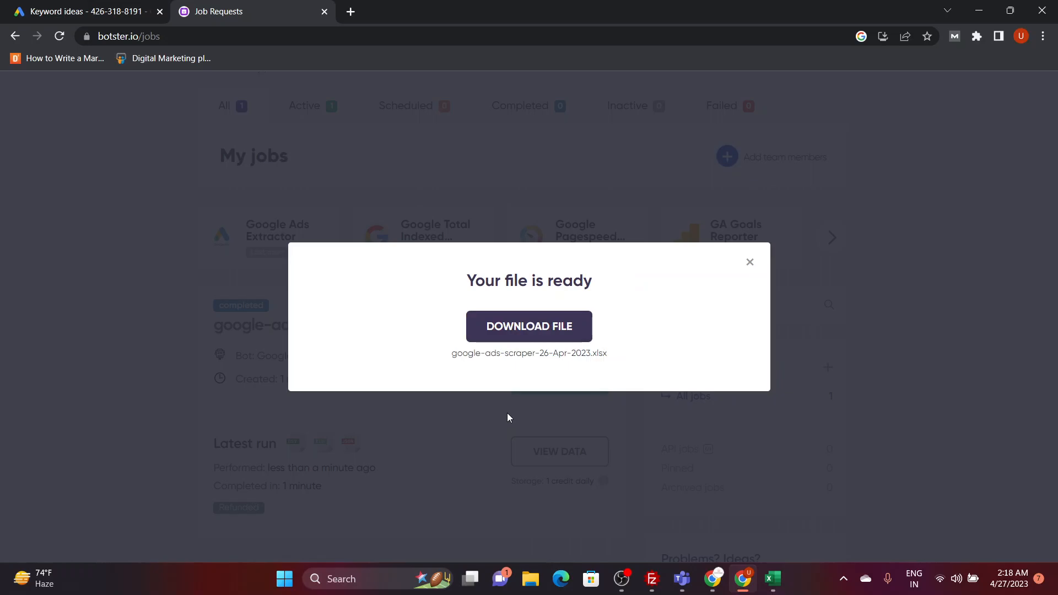
{"action": "left_click", "coordinate": [529, 331]}
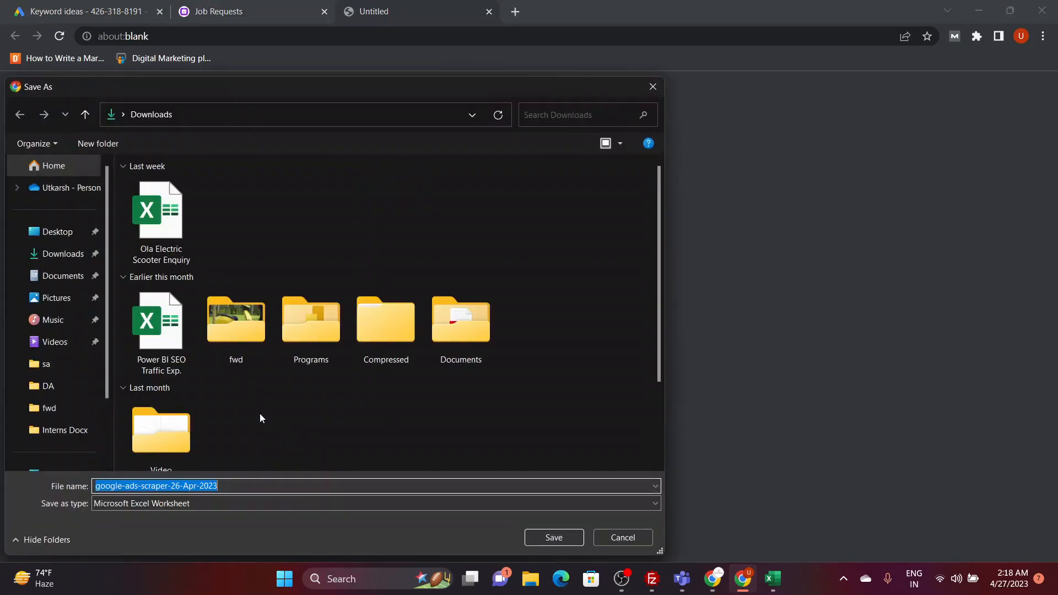
{"action": "left_click", "coordinate": [574, 538]}
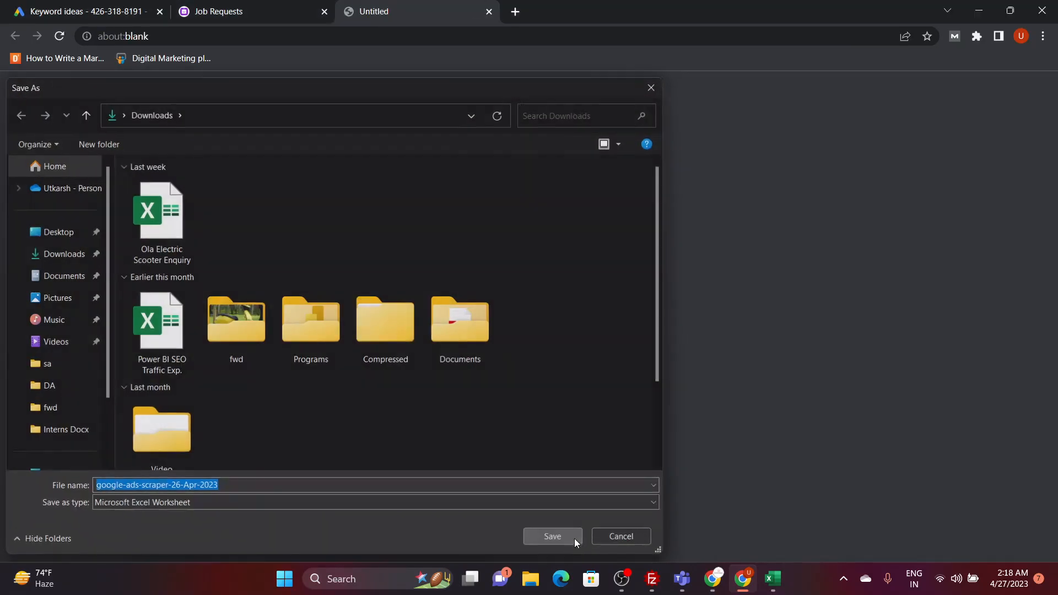
Step: Open the downloaded XLSX workbook in Excel and dismiss its Protected View notice
{"action": "left_click", "coordinate": [97, 541]}
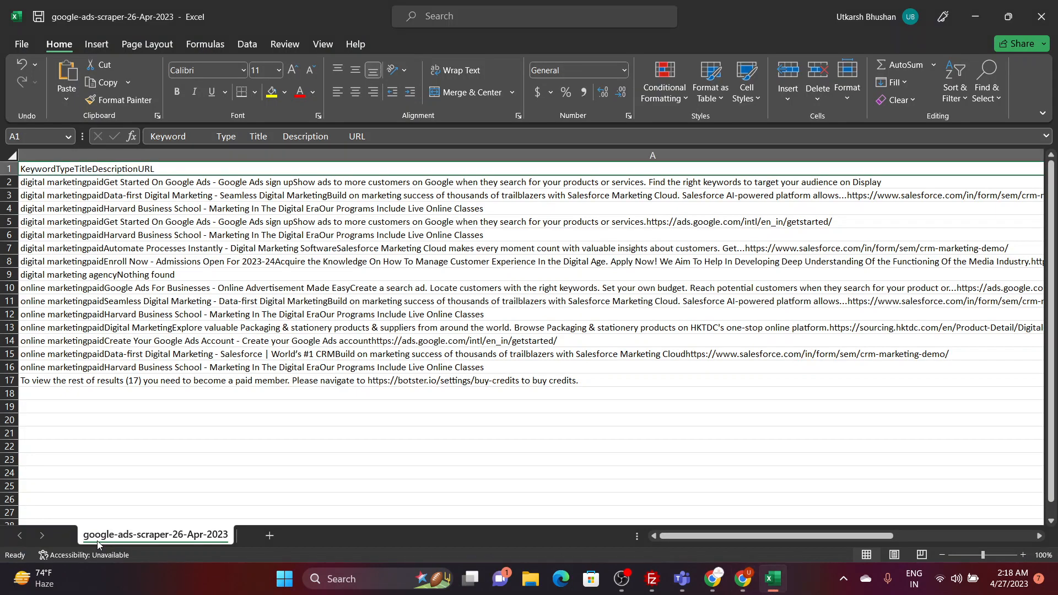
{"action": "left_click", "coordinate": [212, 459]}
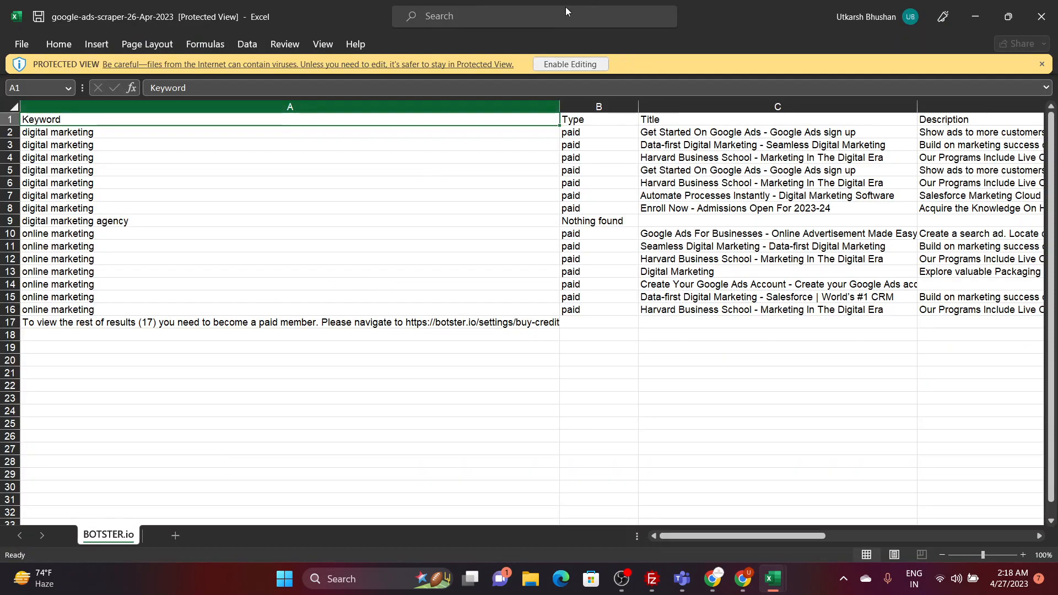
{"action": "left_click", "coordinate": [1042, 64]}
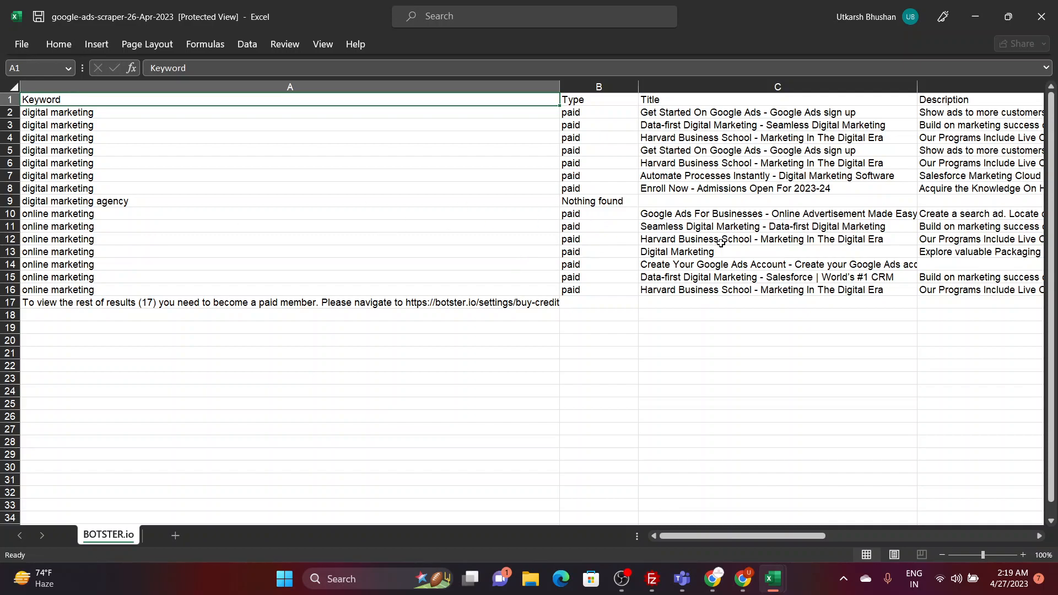
Step: Select the keywords in A2:A16 and review the ads' type, title, description and URL columns
{"action": "left_click", "coordinate": [49, 112]}
{"action": "left_click", "coordinate": [34, 289], "text": "shift"}
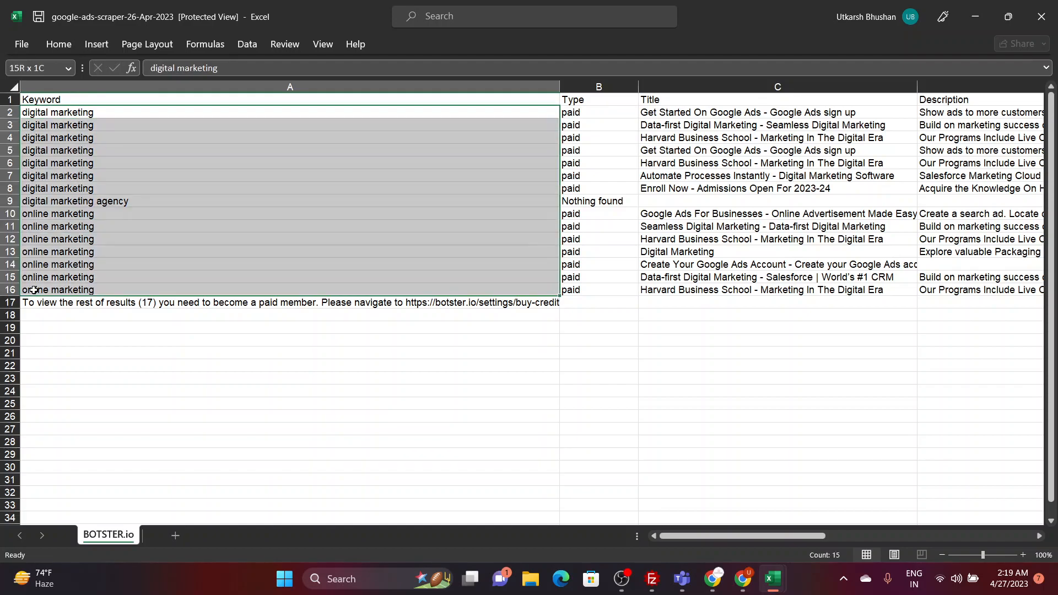
{"action": "scroll", "coordinate": [444, 409], "scroll_direction": "right", "scroll_amount": 5}
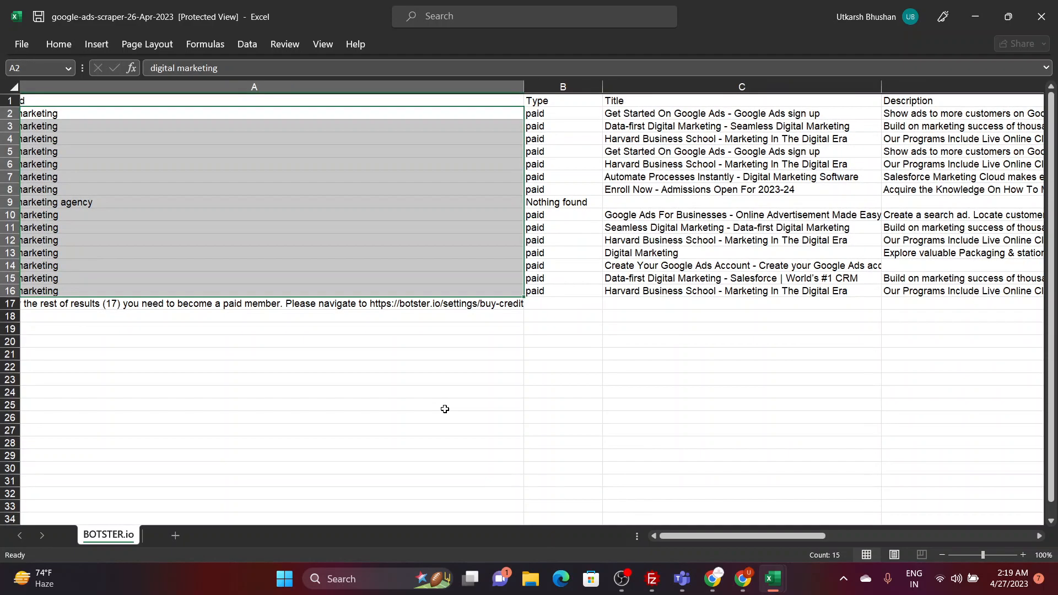
{"action": "scroll", "coordinate": [445, 409], "scroll_direction": "right", "scroll_amount": 3}
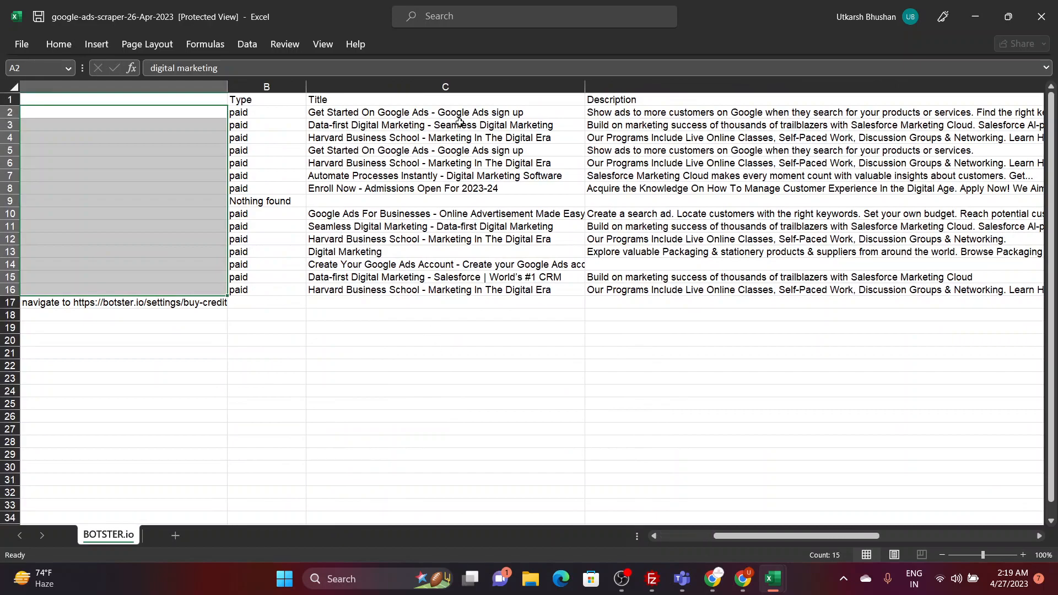
{"action": "scroll", "coordinate": [716, 305], "scroll_direction": "right", "scroll_amount": 10}
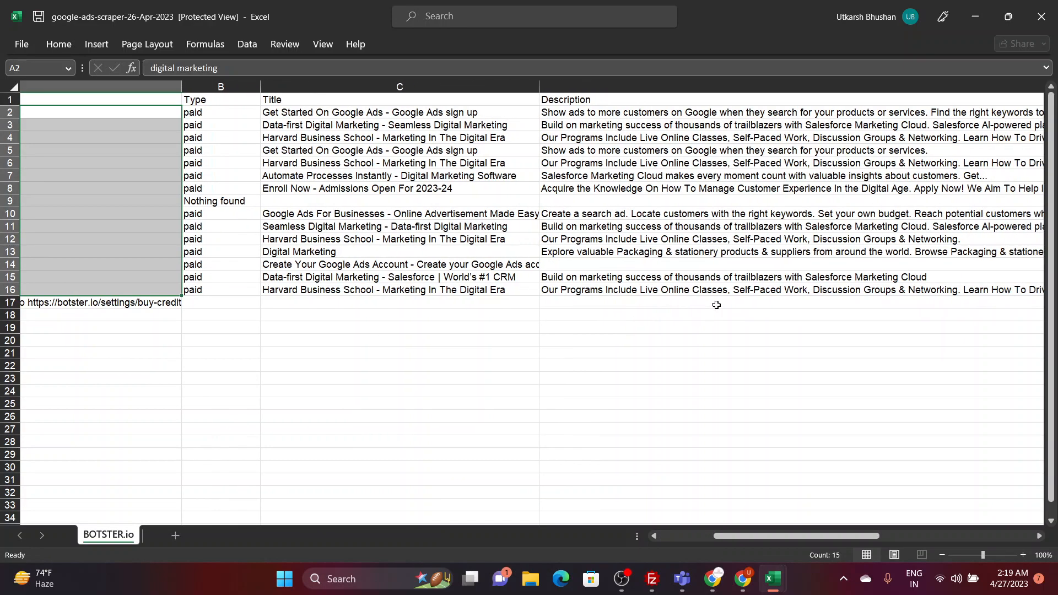
{"action": "scroll", "coordinate": [716, 305], "scroll_direction": "right", "scroll_amount": 2}
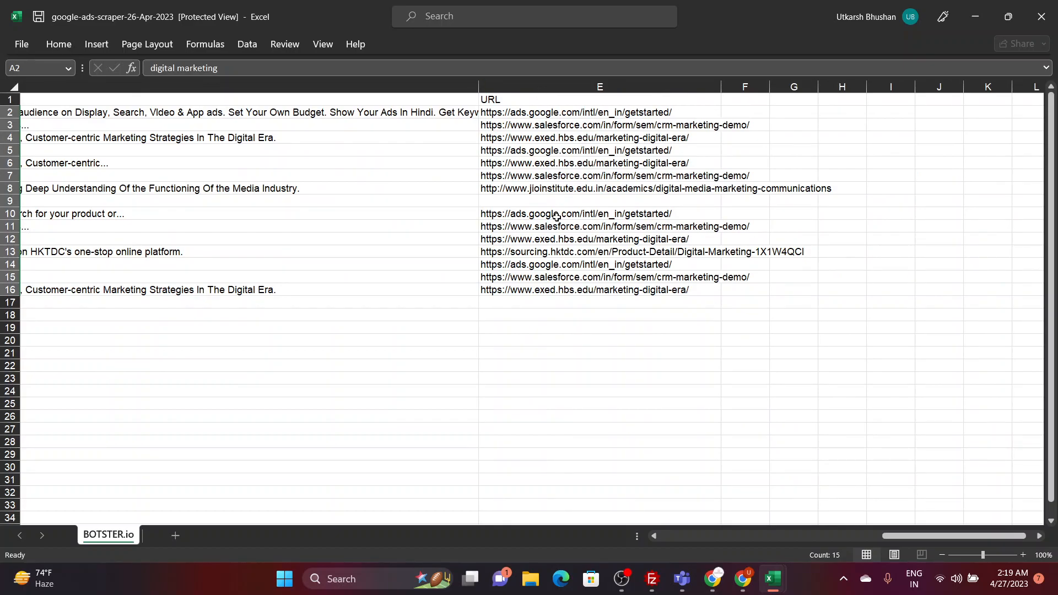
Step: Switch to Chrome, open a new Incognito window and search Google for "digital marketing"
{"action": "left_click", "coordinate": [743, 579]}
{"action": "left_click", "coordinate": [1042, 36]}
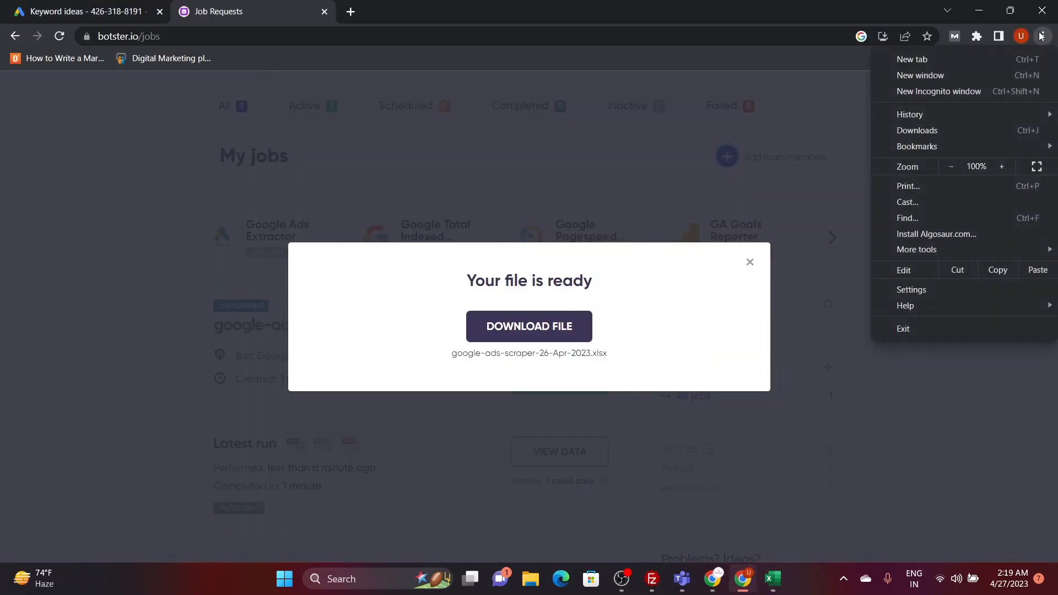
{"action": "left_click", "coordinate": [939, 91]}
{"action": "type", "text": "digita"}
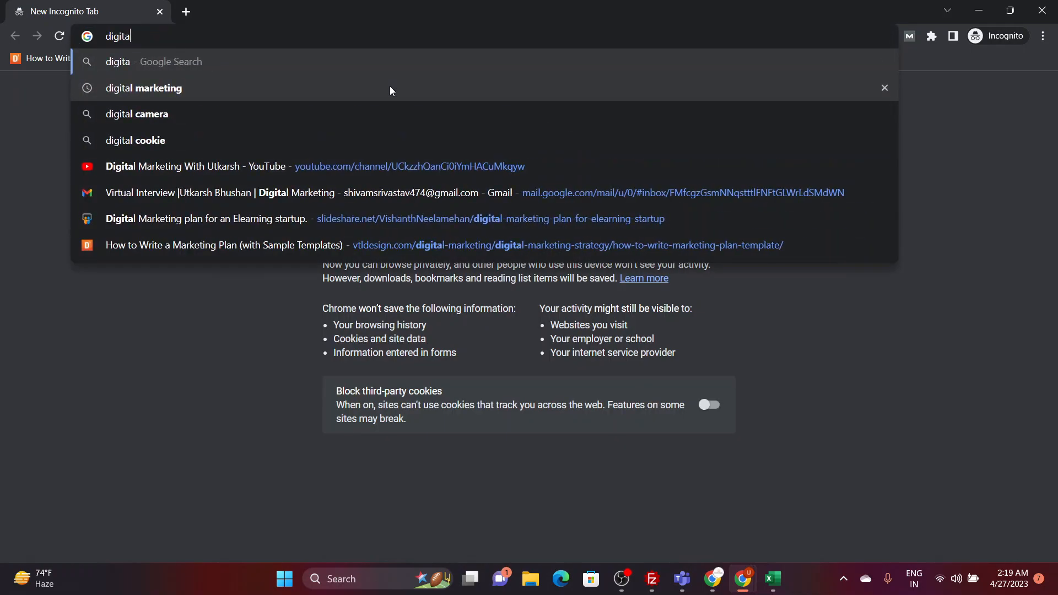
{"action": "type", "text": "l m"}
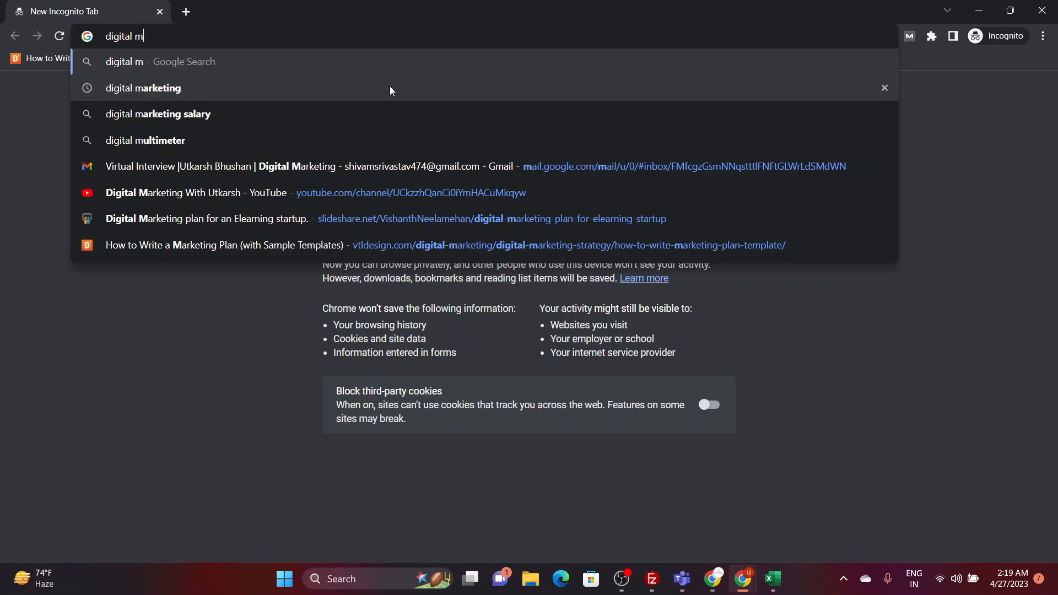
{"action": "type", "text": "arketing"}
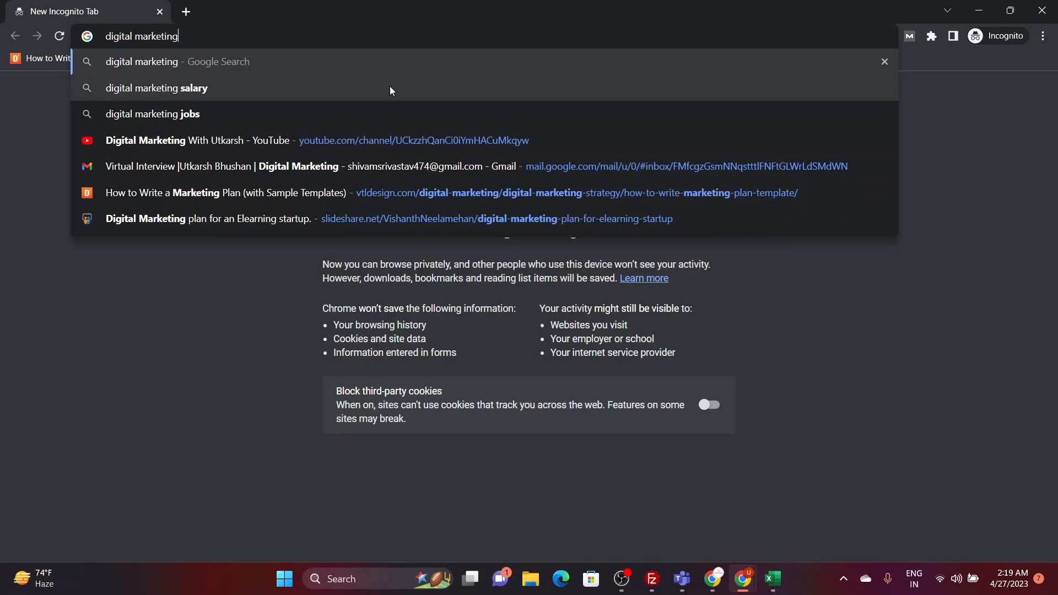
{"action": "key", "text": "Return"}
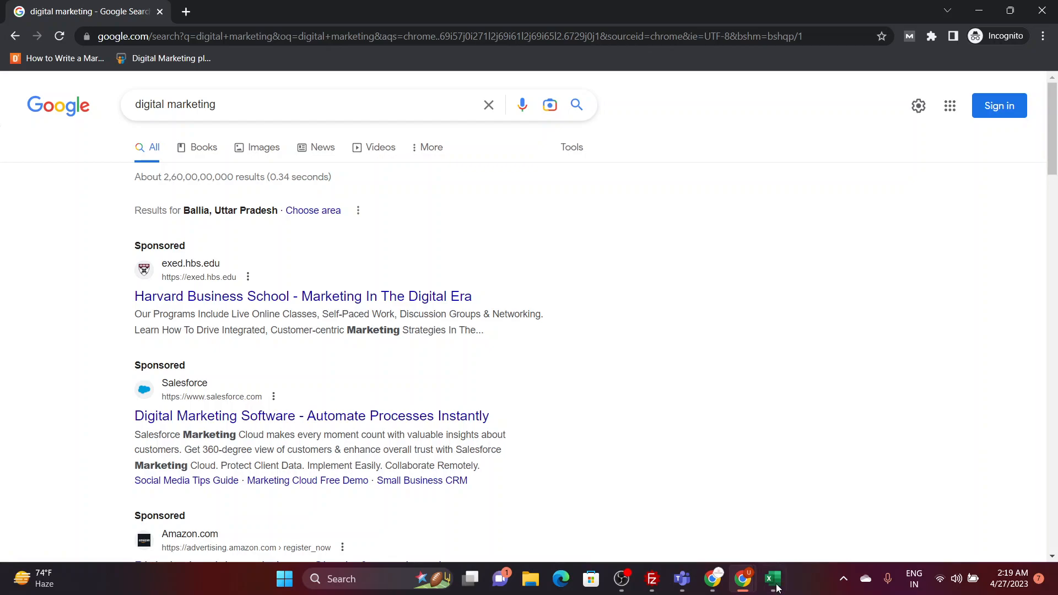
Step: Return to the Protected View workbook in Excel and check the Salesforce and Harvard ad URLs in E3, E7 and E6 against their ad titles
{"action": "mouse_move", "coordinate": [773, 579]}
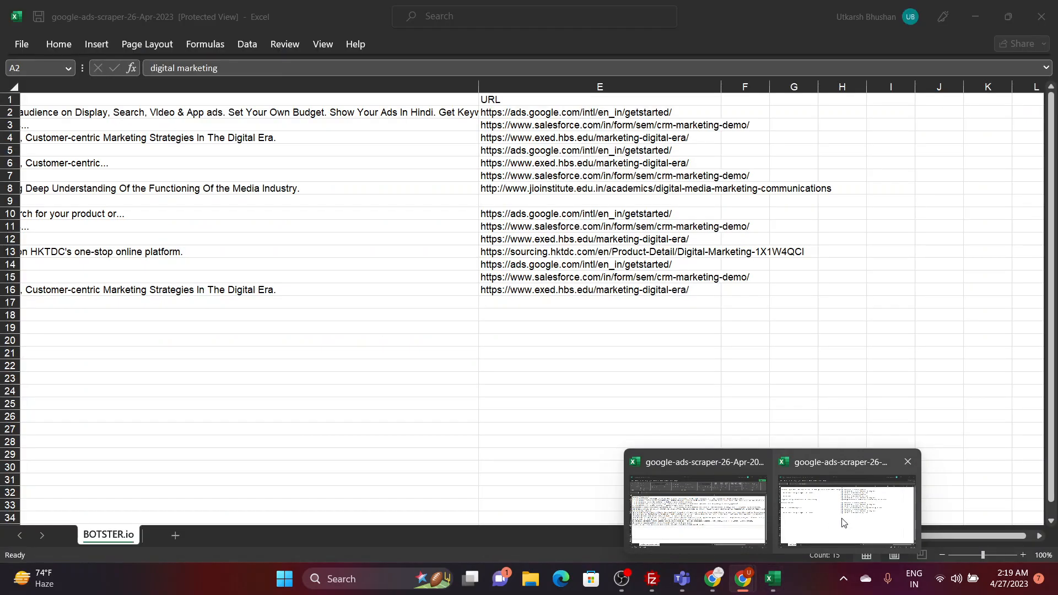
{"action": "left_click", "coordinate": [843, 522]}
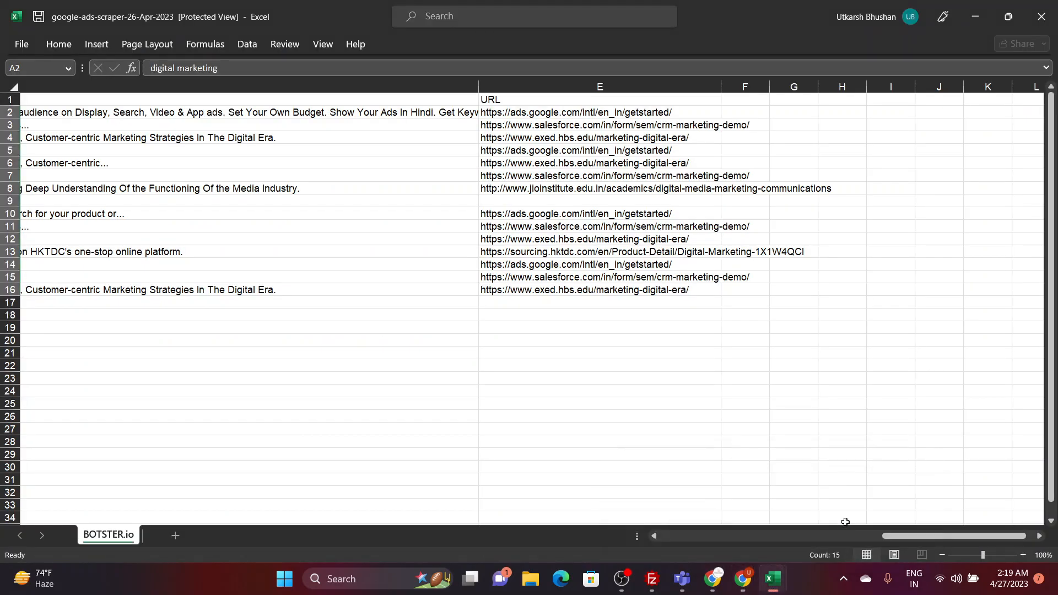
{"action": "left_click", "coordinate": [575, 124]}
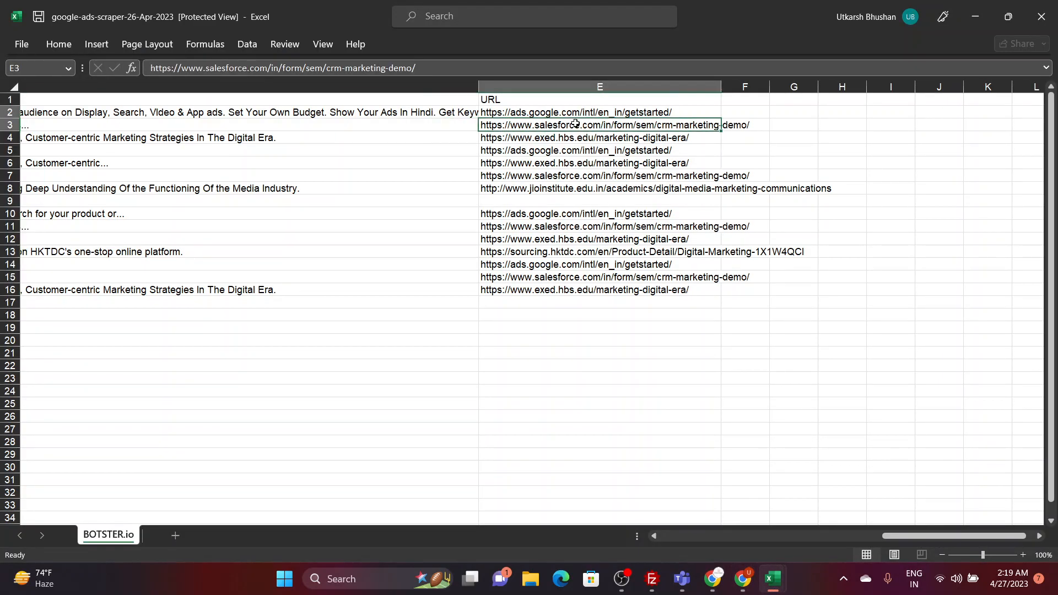
{"action": "left_click", "coordinate": [564, 175]}
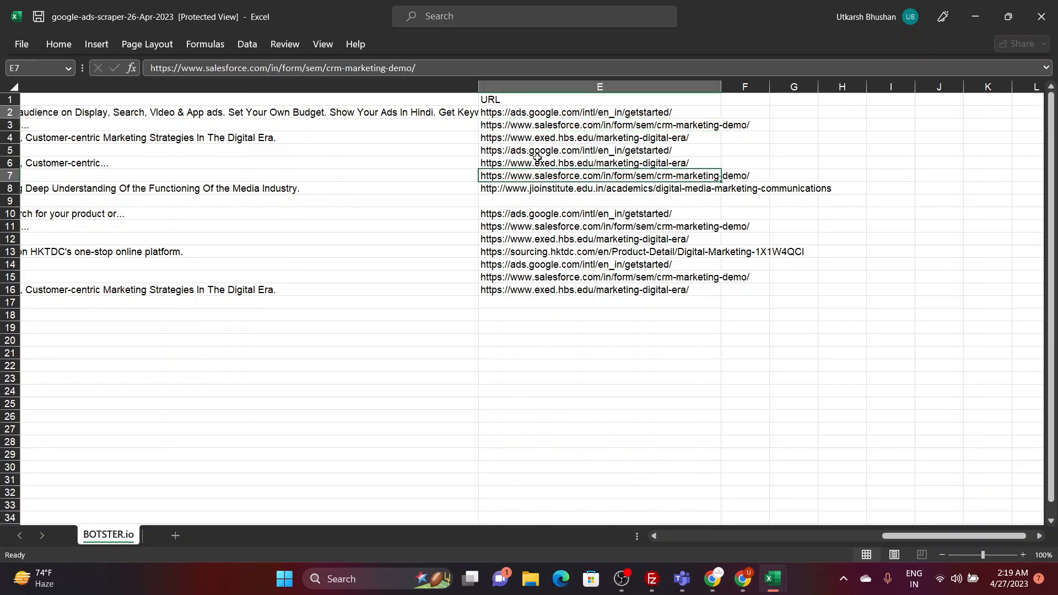
{"action": "left_click", "coordinate": [567, 160]}
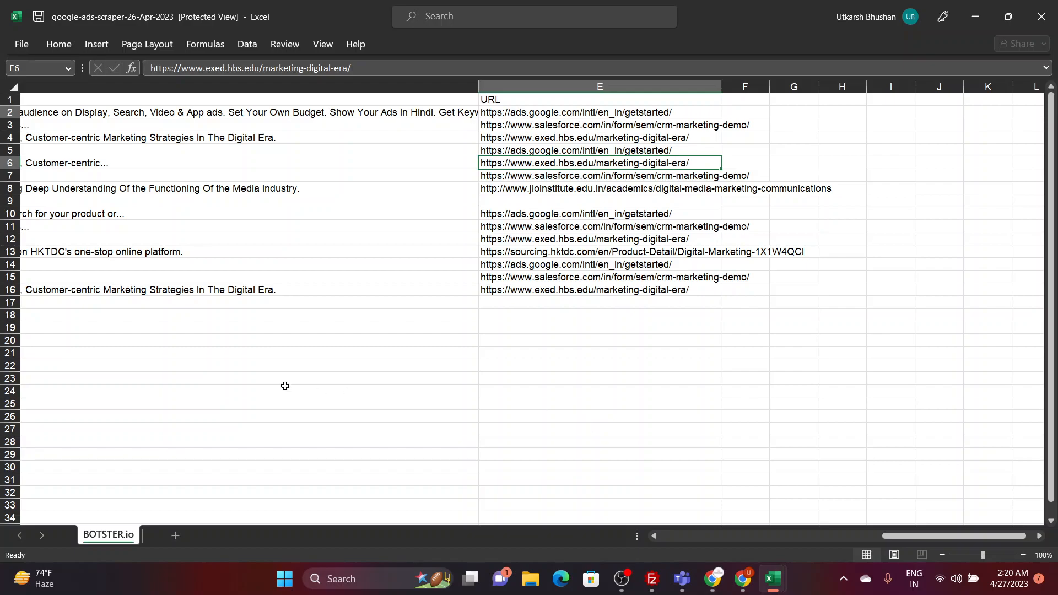
{"action": "scroll", "coordinate": [284, 385], "scroll_direction": "left", "scroll_amount": 5}
{"action": "scroll", "coordinate": [90, 200], "scroll_direction": "left", "scroll_amount": 3}
{"action": "scroll", "coordinate": [90, 200], "scroll_direction": "left", "scroll_amount": 4}
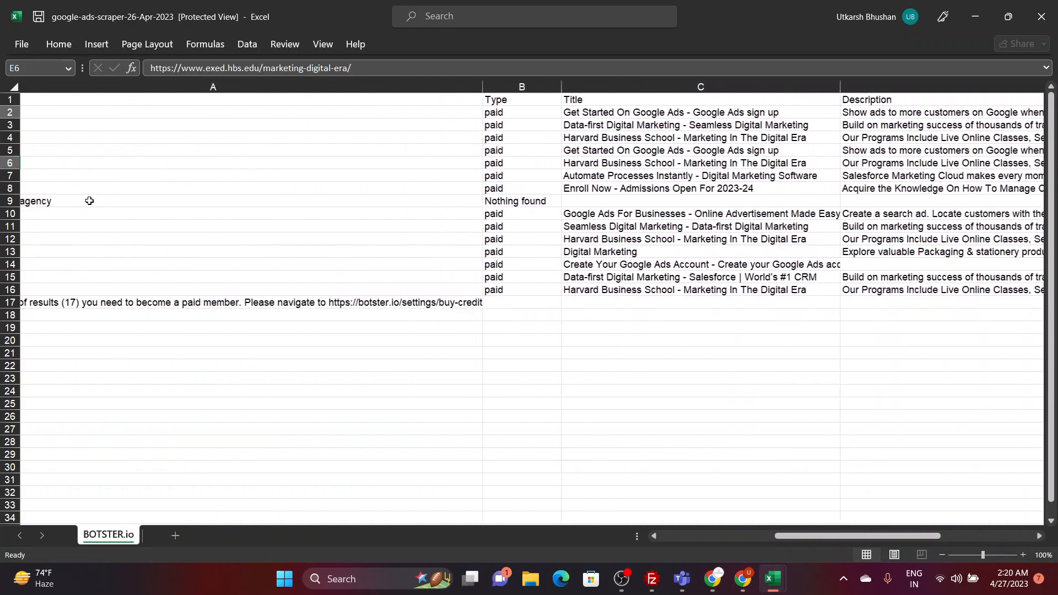